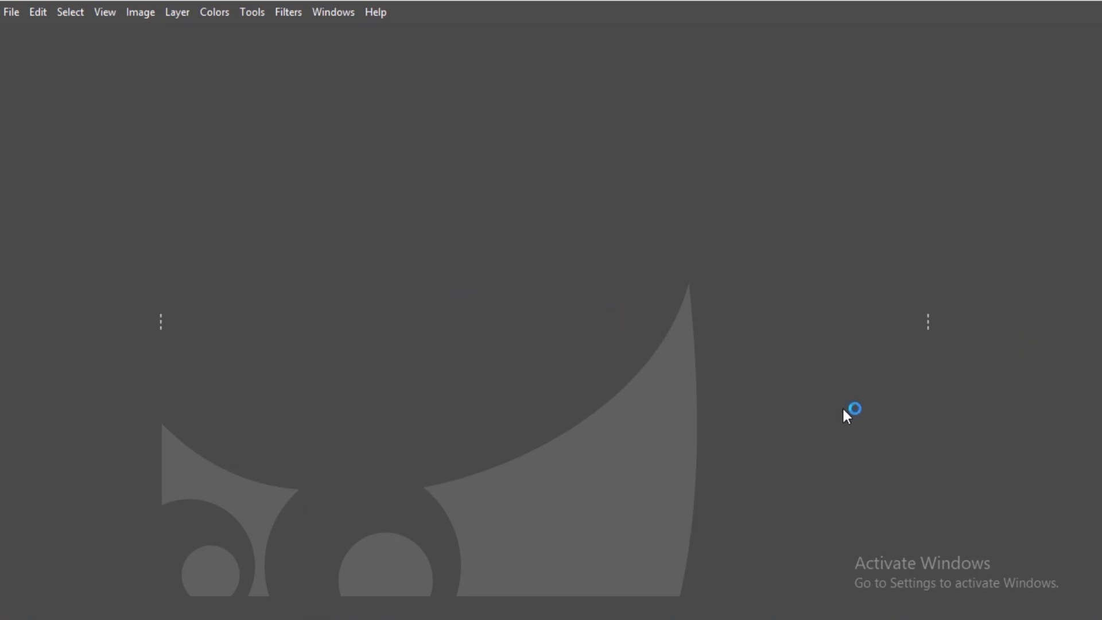
Open the school field photo IMG_20190125_102543 (1).jpg from Recently Used
click(11, 12)
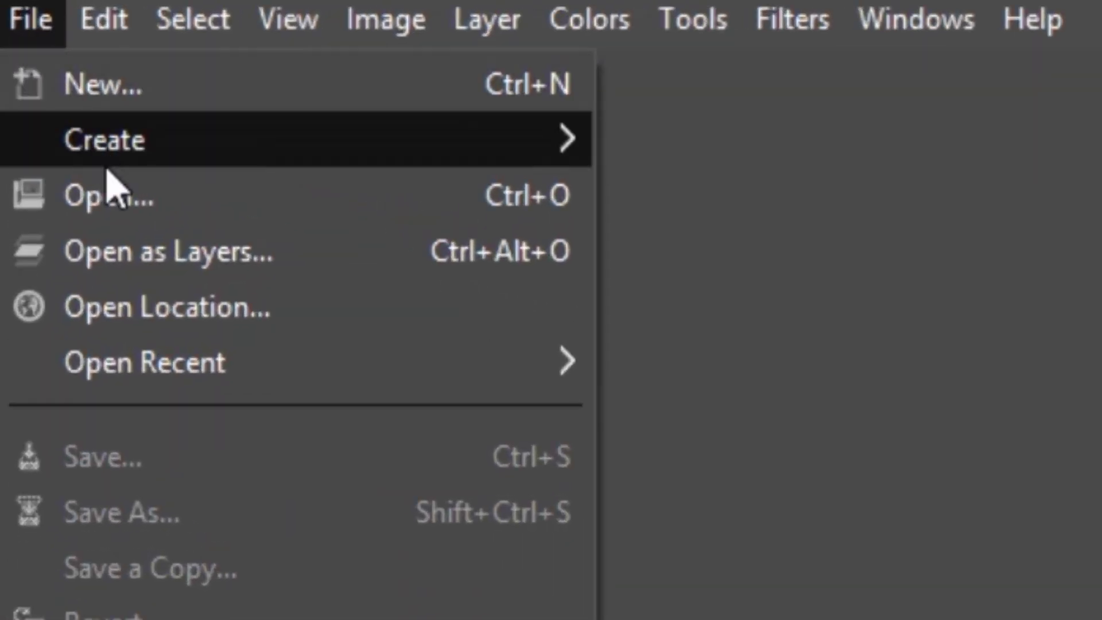
click(106, 183)
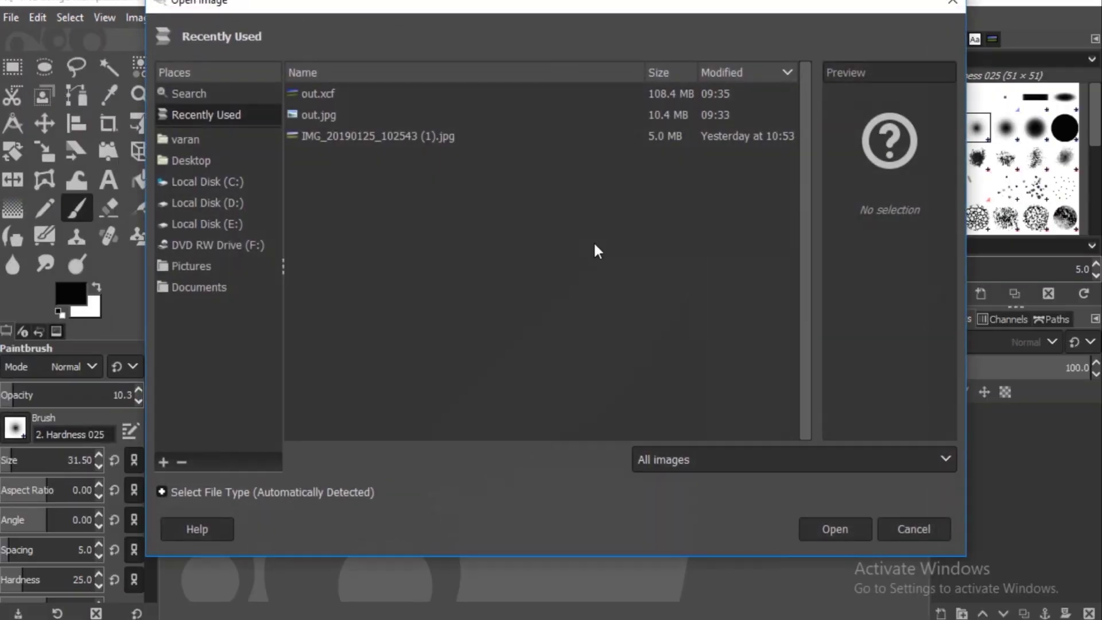
click(440, 136)
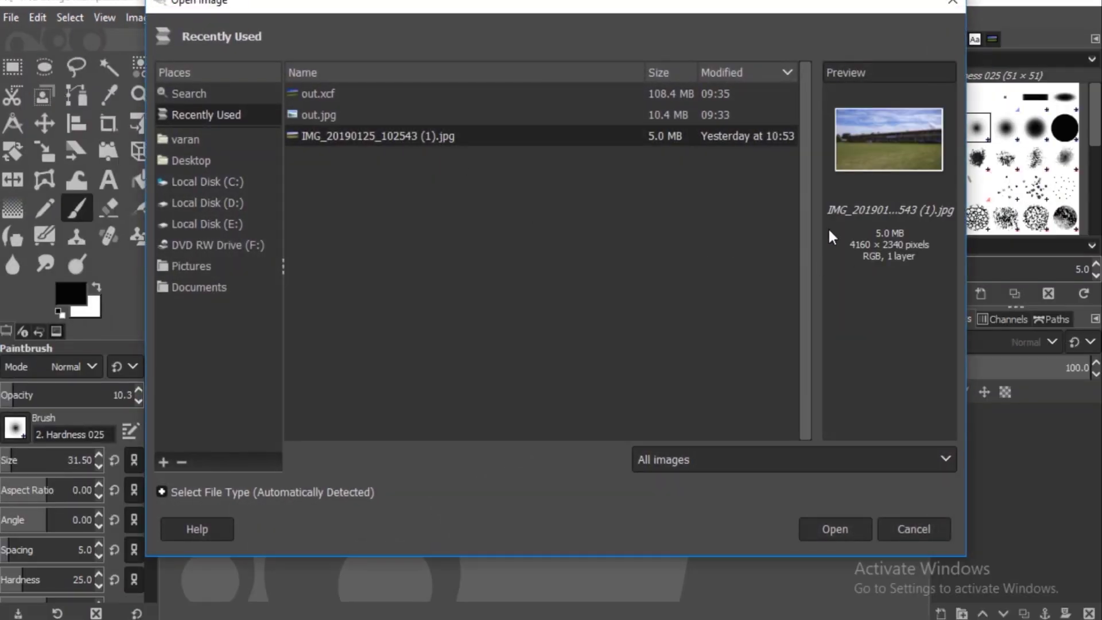
click(841, 521)
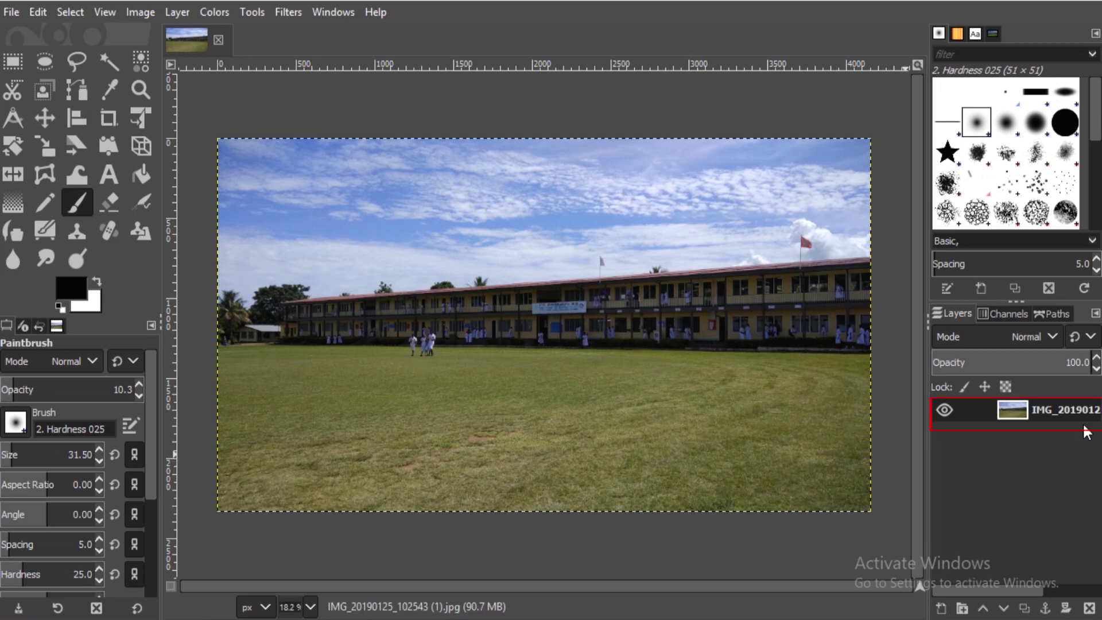
Duplicate the photo layer twice so the image holds three copies
click(1065, 407)
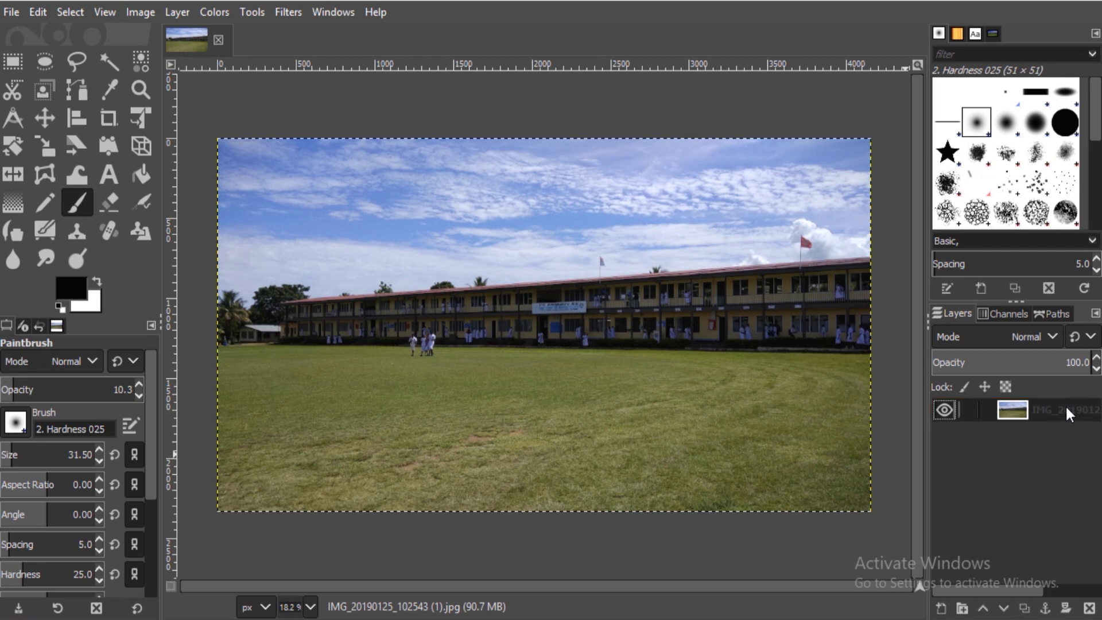
right_click(1066, 408)
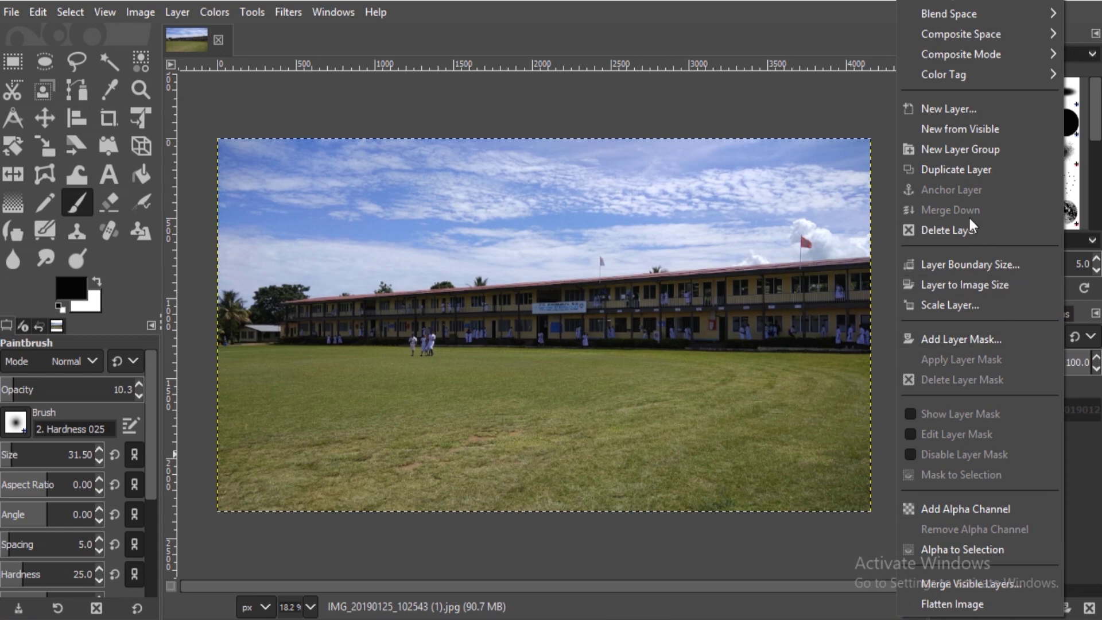
click(964, 170)
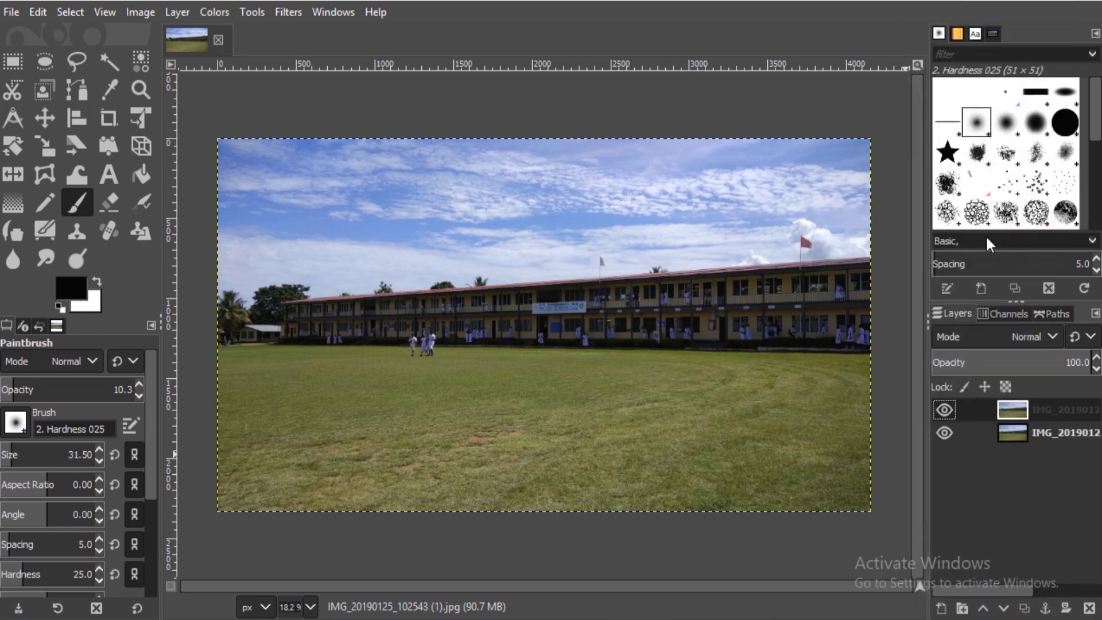
right_click(1036, 411)
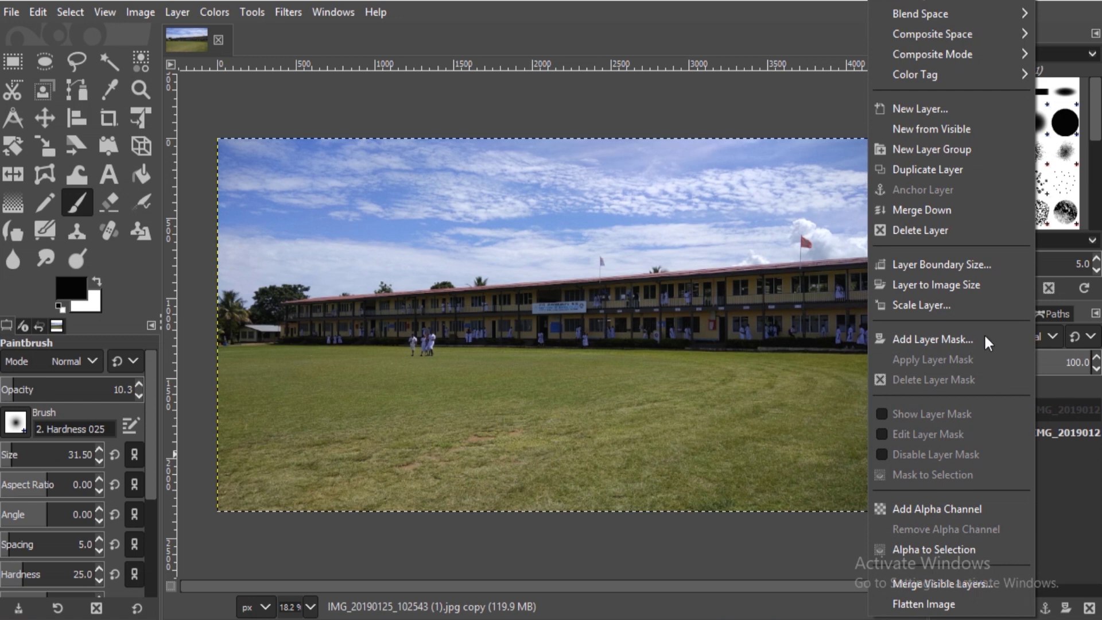
click(923, 165)
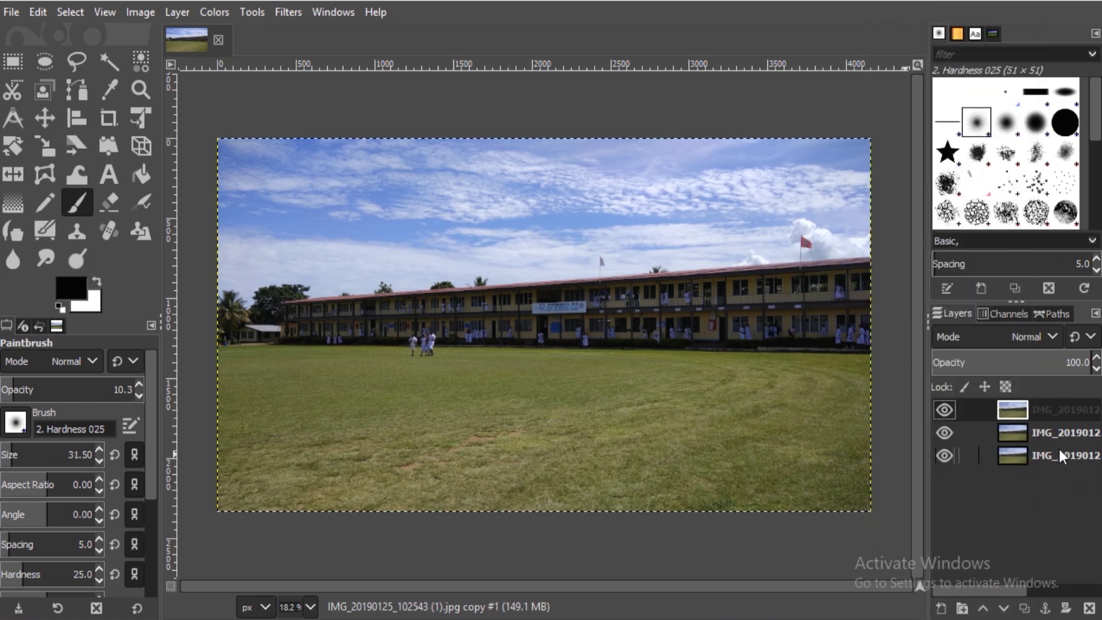
Hide the topmost copy and select the middle copy
click(1061, 450)
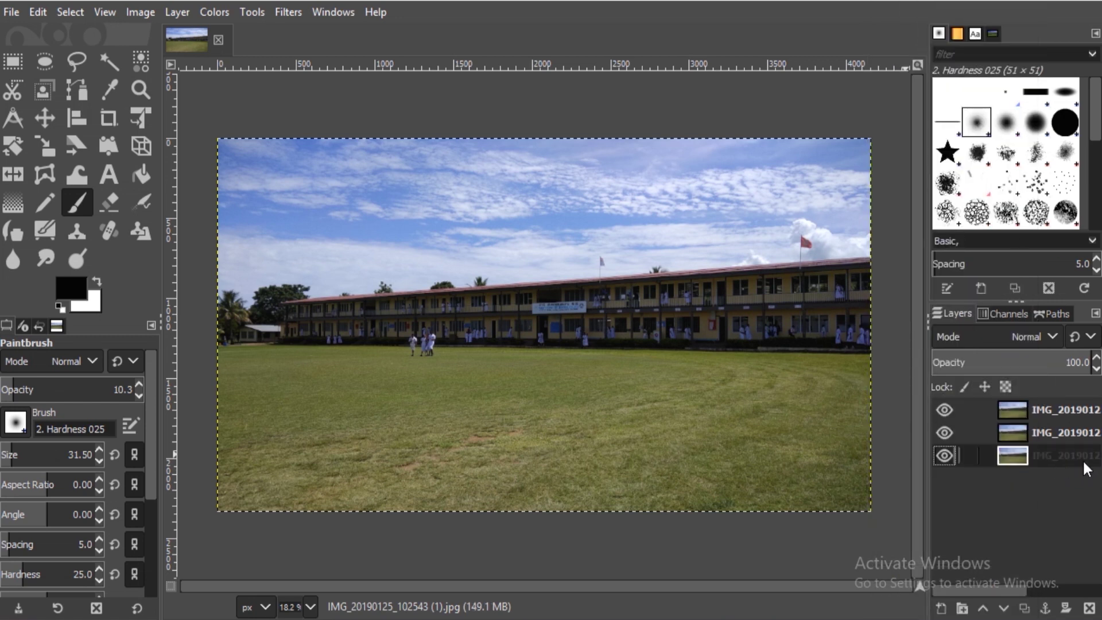
click(1048, 431)
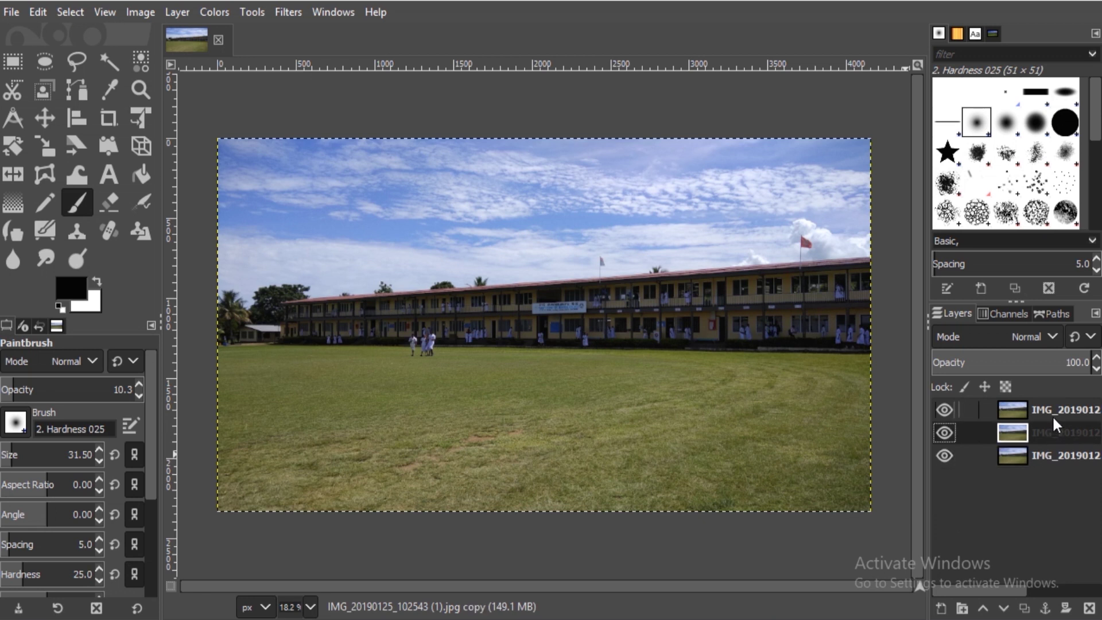
click(1052, 415)
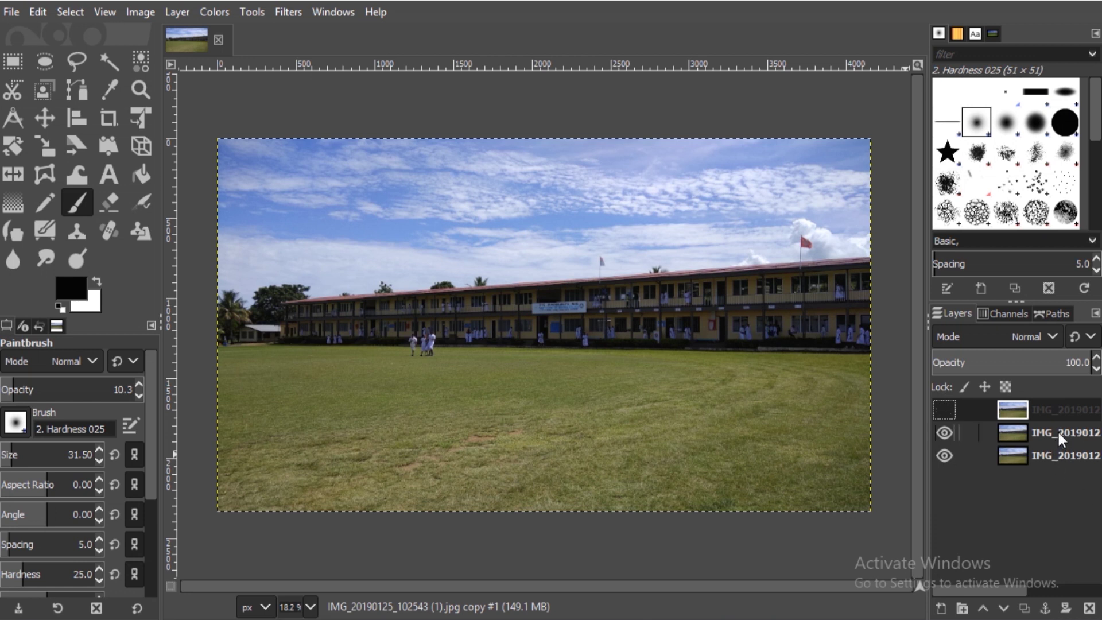
click(1057, 429)
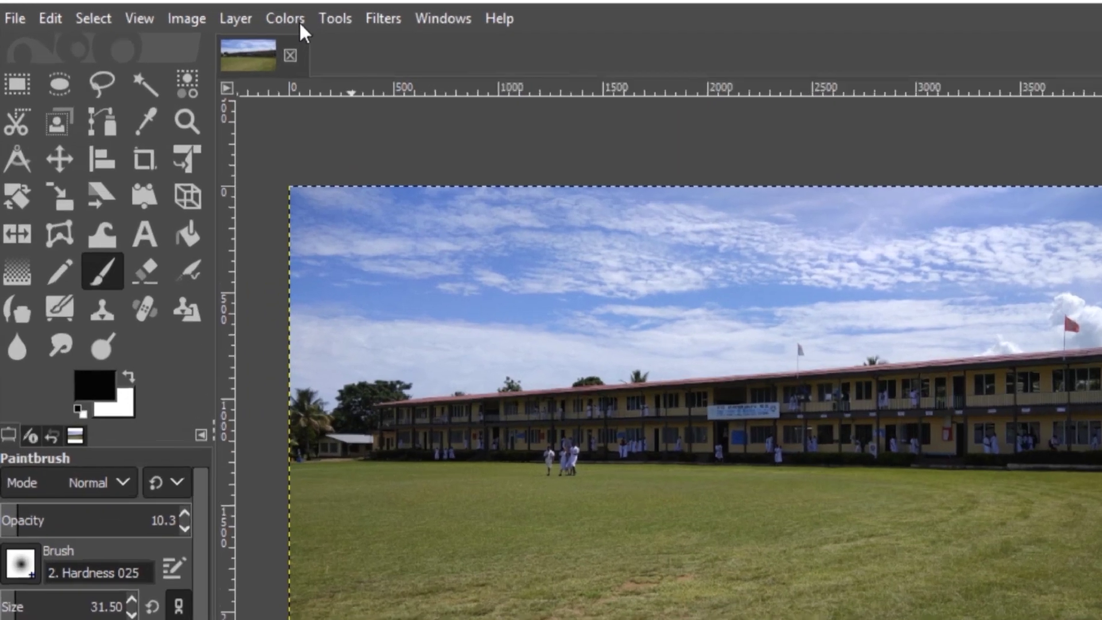
Apply Brightness-Contrast with brightness -3 and contrast 7 to the middle copy
click(223, 14)
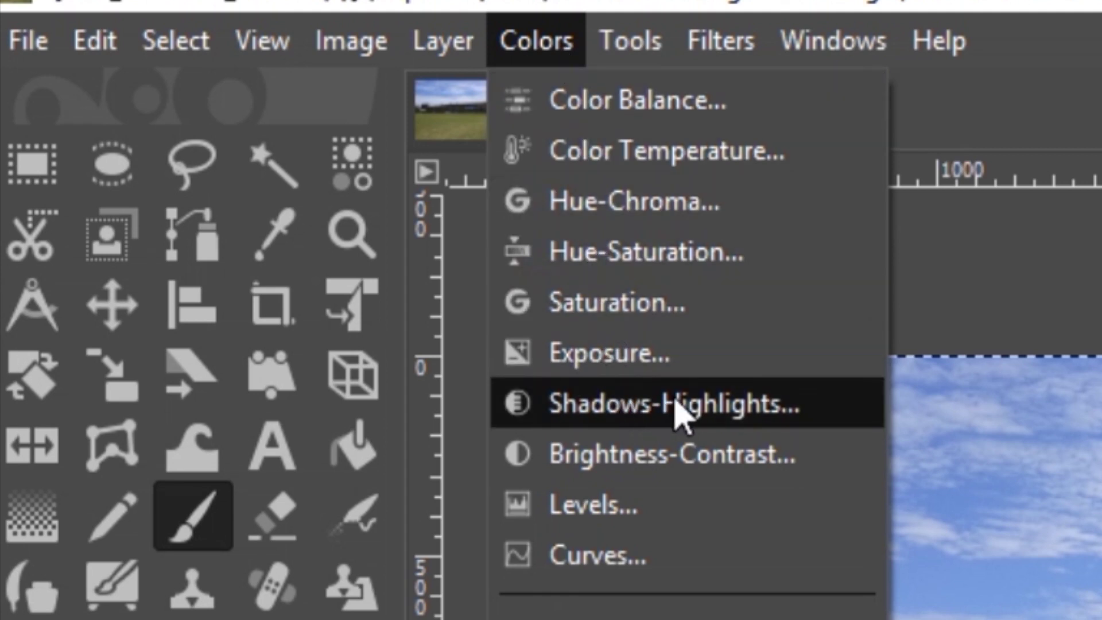
mouse_move(673, 404)
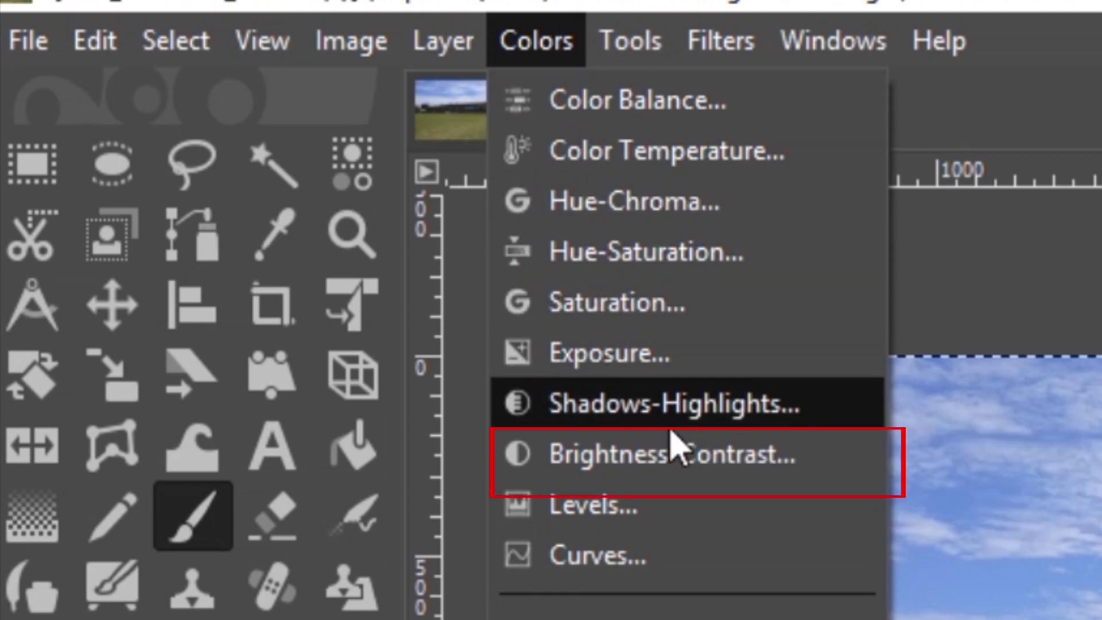
click(681, 459)
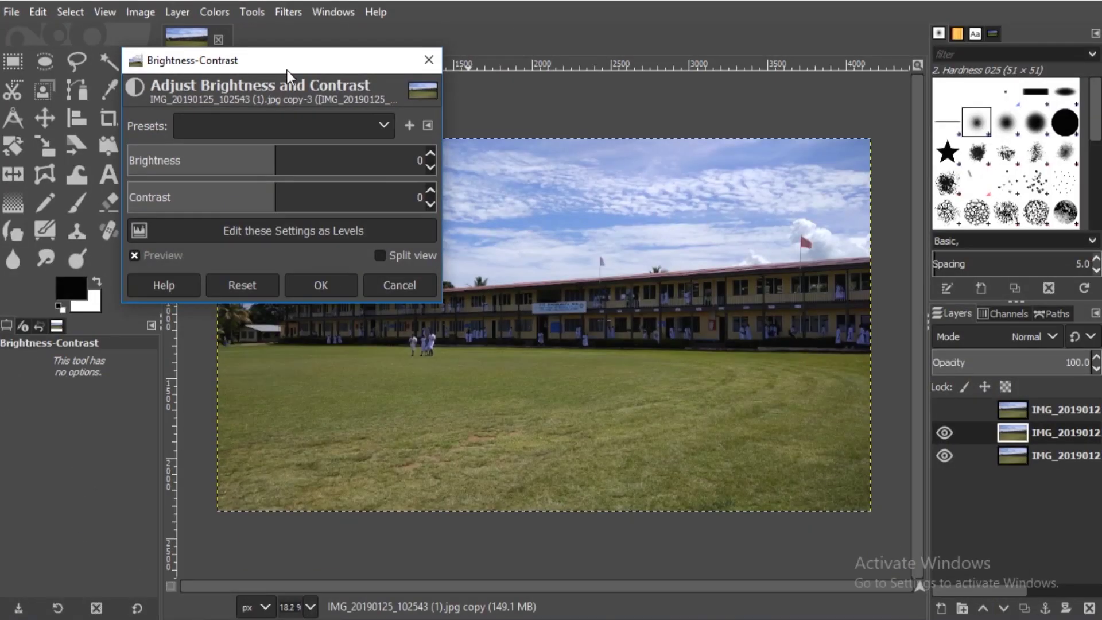
mouse_move(296, 57)
mouse_down()
mouse_move(860, 246)
mouse_move(861, 231)
mouse_up()
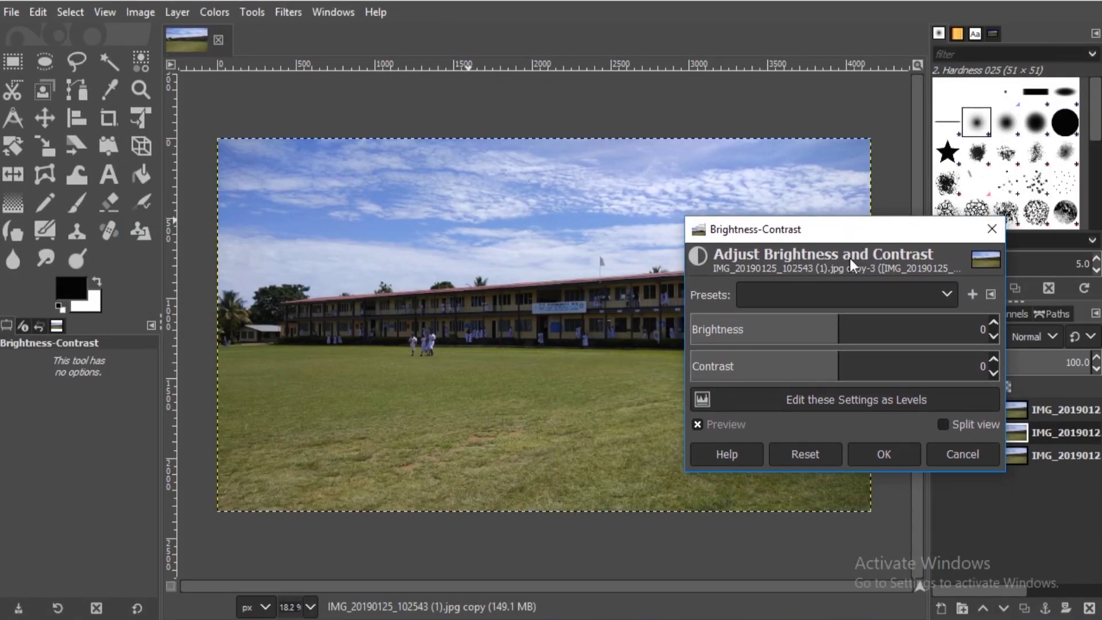
click(829, 373)
mouse_move(829, 373)
mouse_down()
mouse_move(816, 373)
mouse_move(846, 373)
mouse_up()
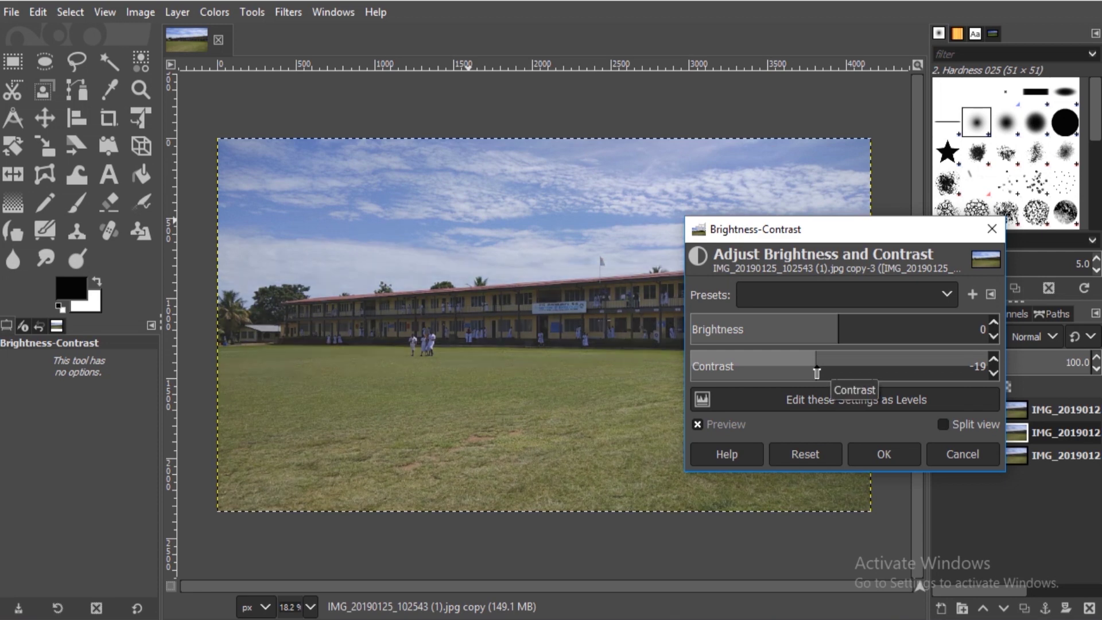
mouse_move(832, 329)
mouse_down()
mouse_move(801, 327)
mouse_move(838, 331)
mouse_up()
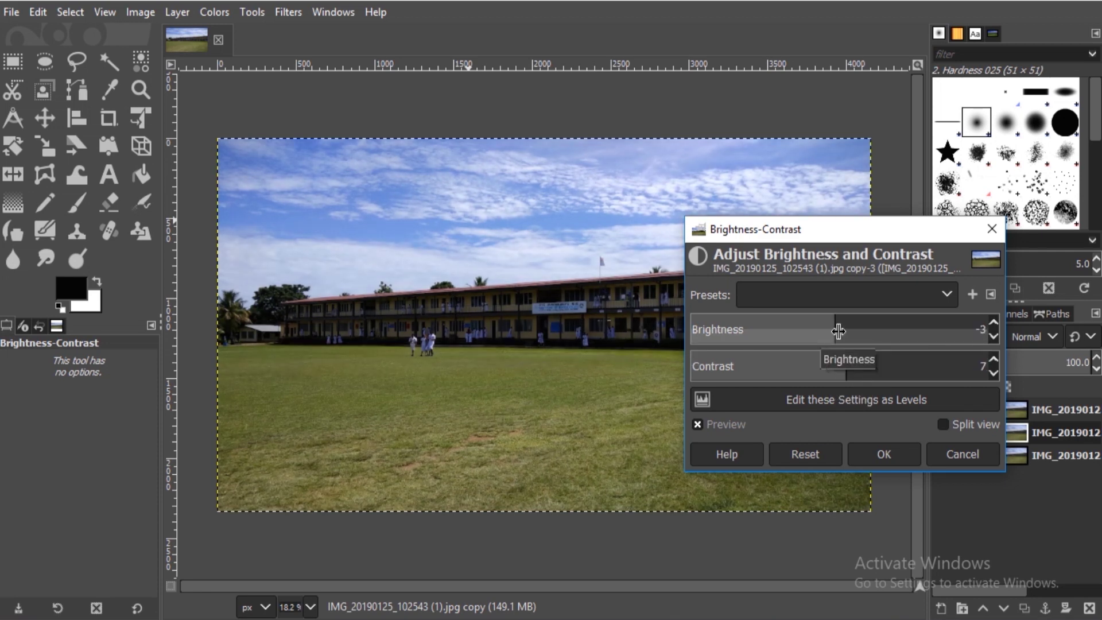
click(904, 458)
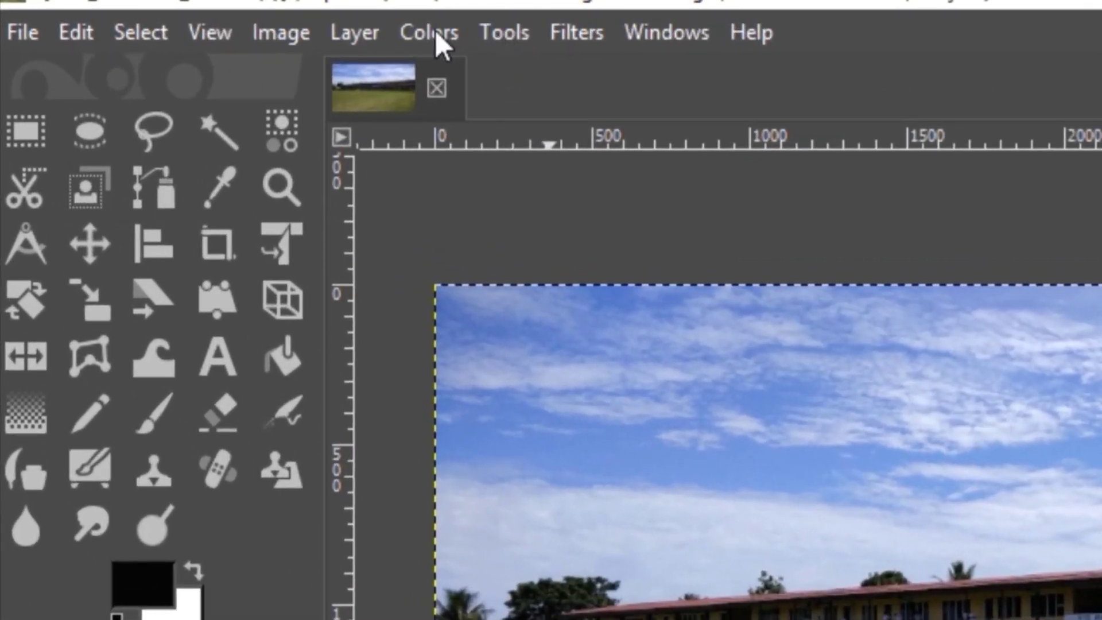
Apply Hue-Saturation with saturation 24.4 and hue 5.2 to the middle copy
click(435, 32)
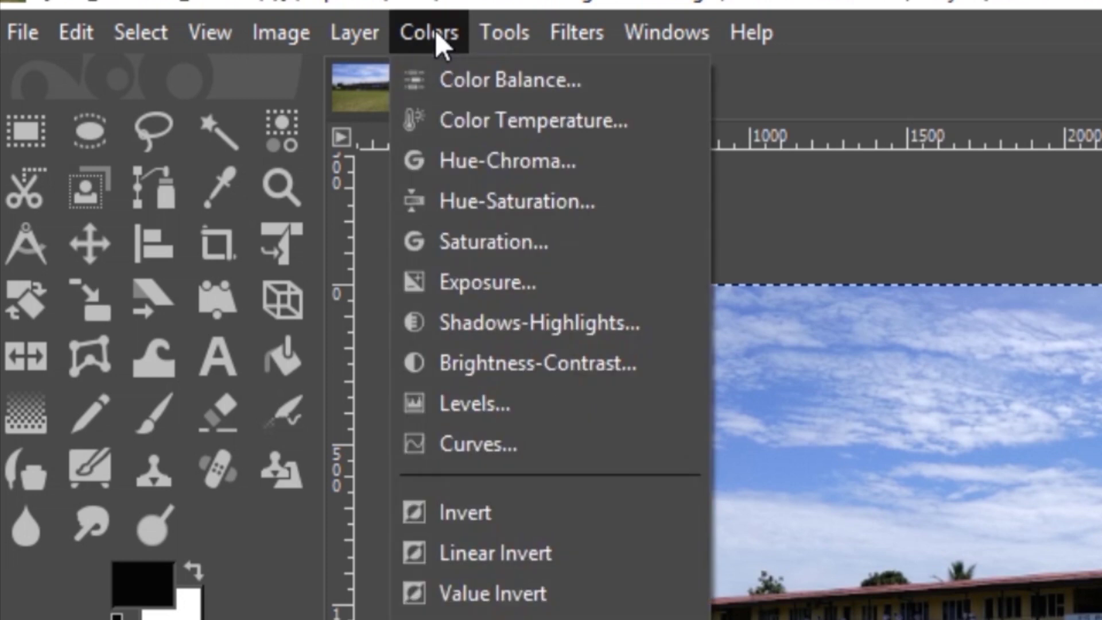
click(518, 200)
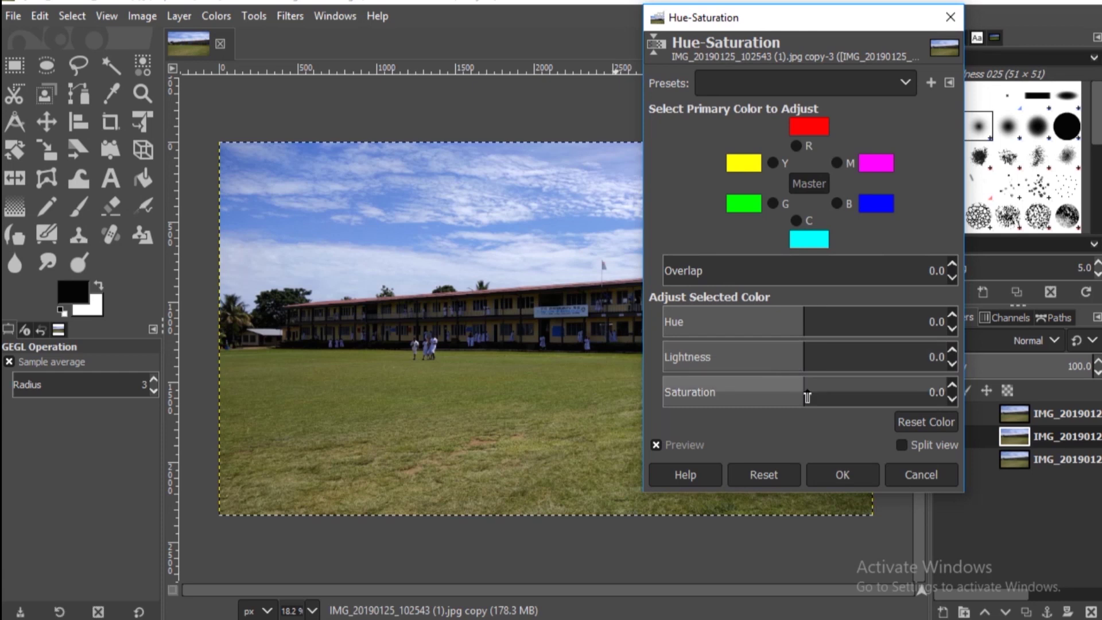
drag(807, 396, 838, 397)
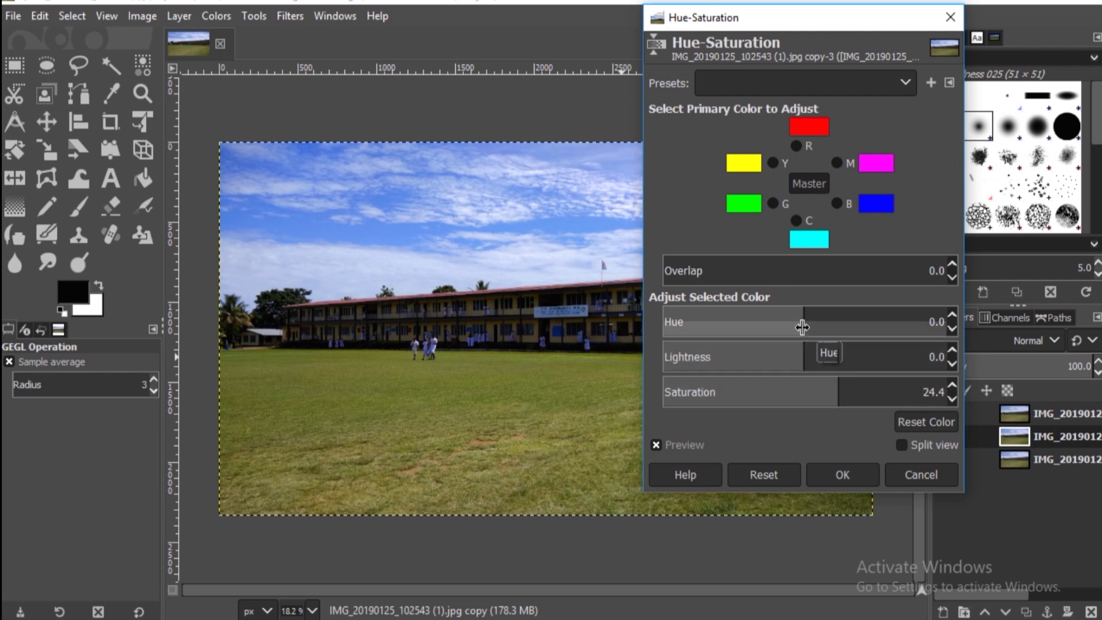
drag(804, 327, 842, 333)
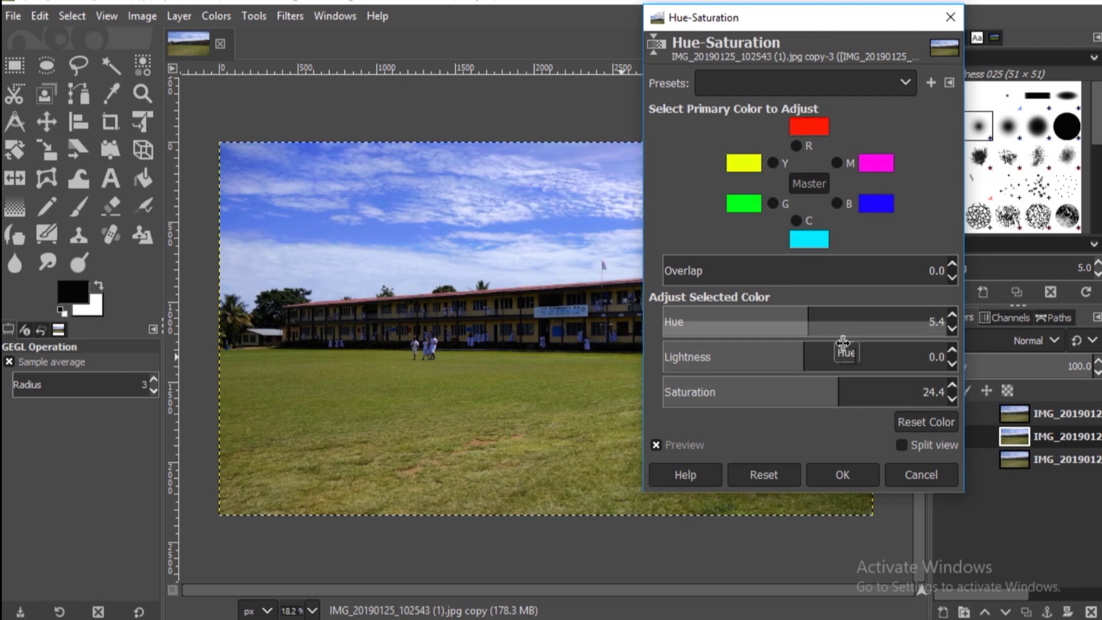
click(841, 475)
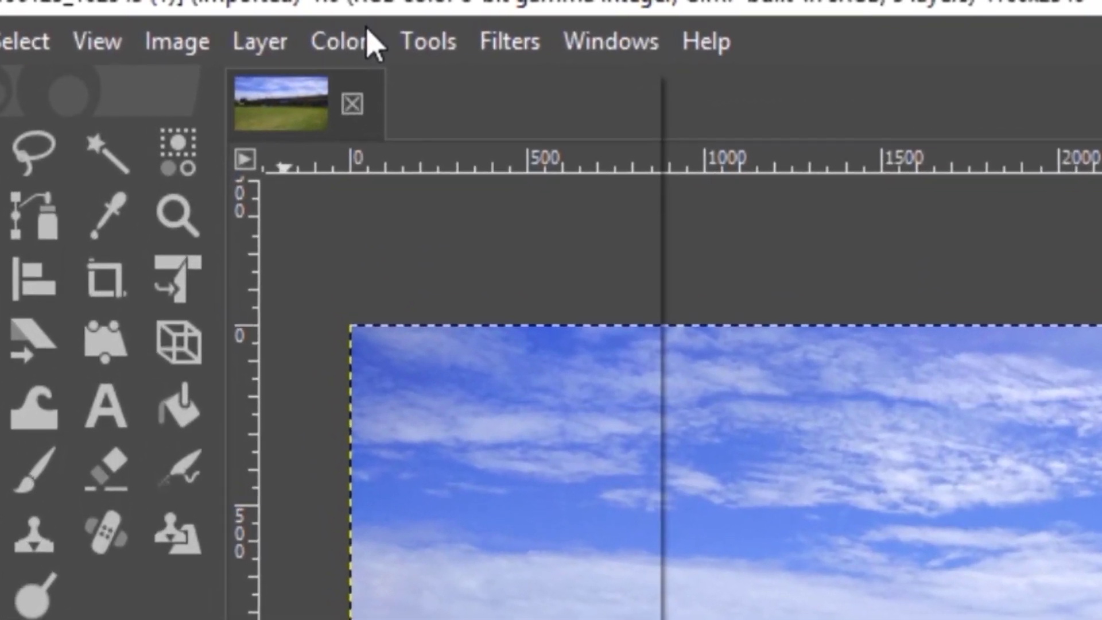
Apply Levels to the middle copy: input 79–250, gamma 0.57, output 5–219
click(278, 20)
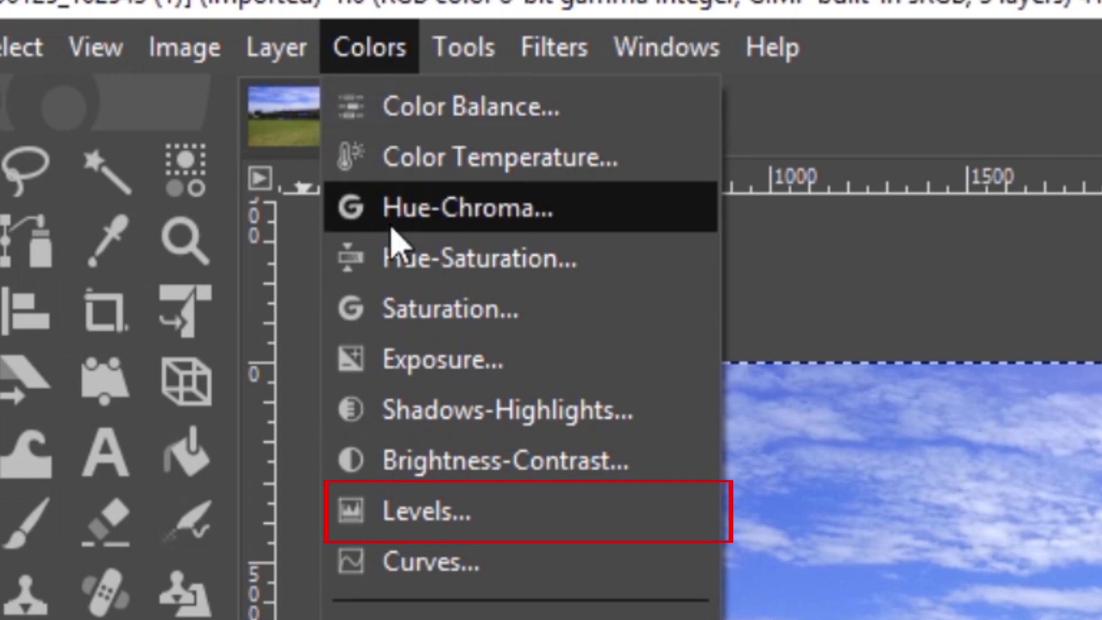
click(426, 515)
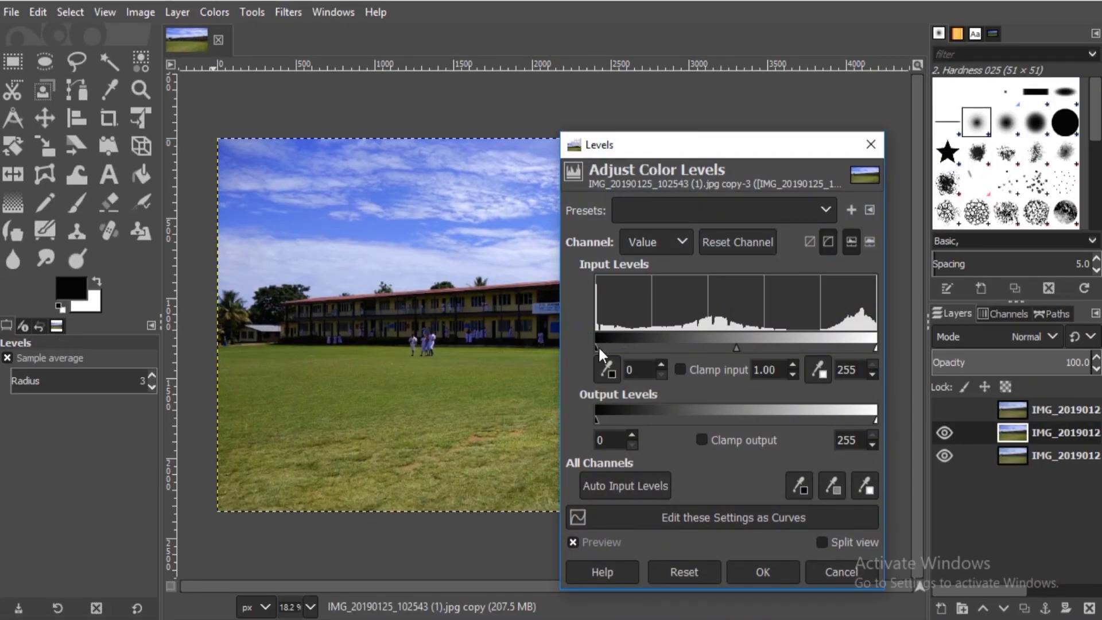
drag(597, 345, 656, 350)
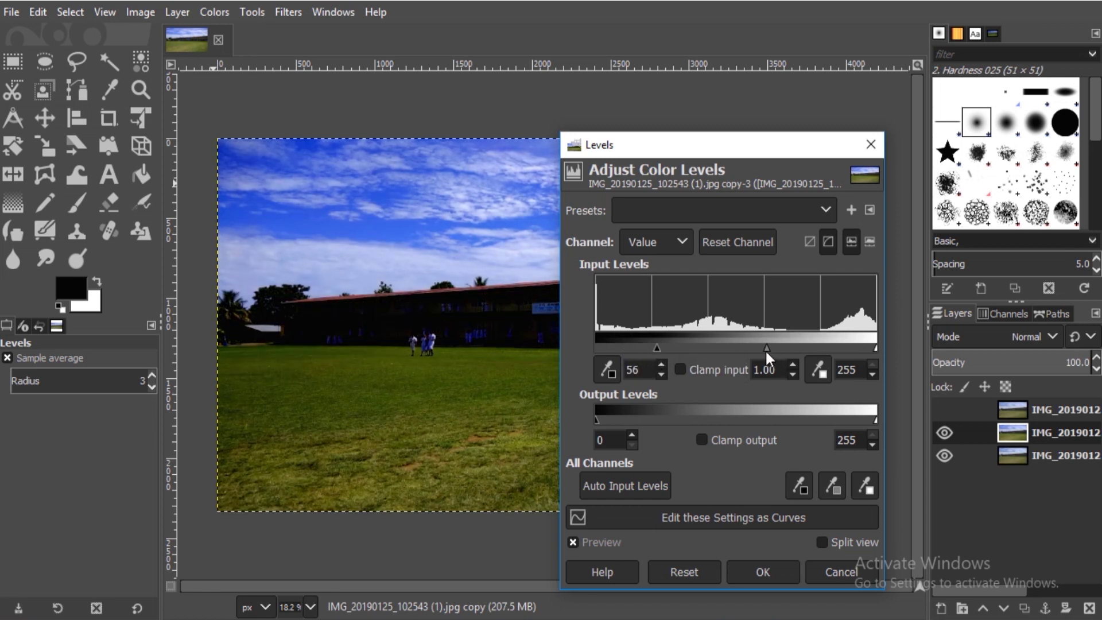
drag(765, 349, 786, 349)
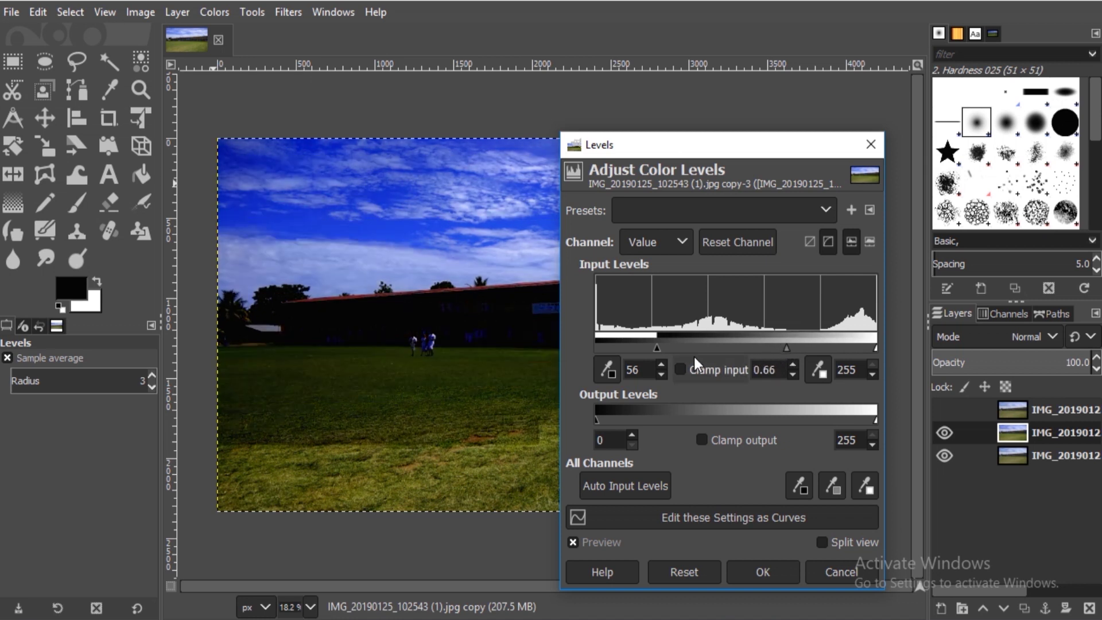
drag(658, 347, 674, 348)
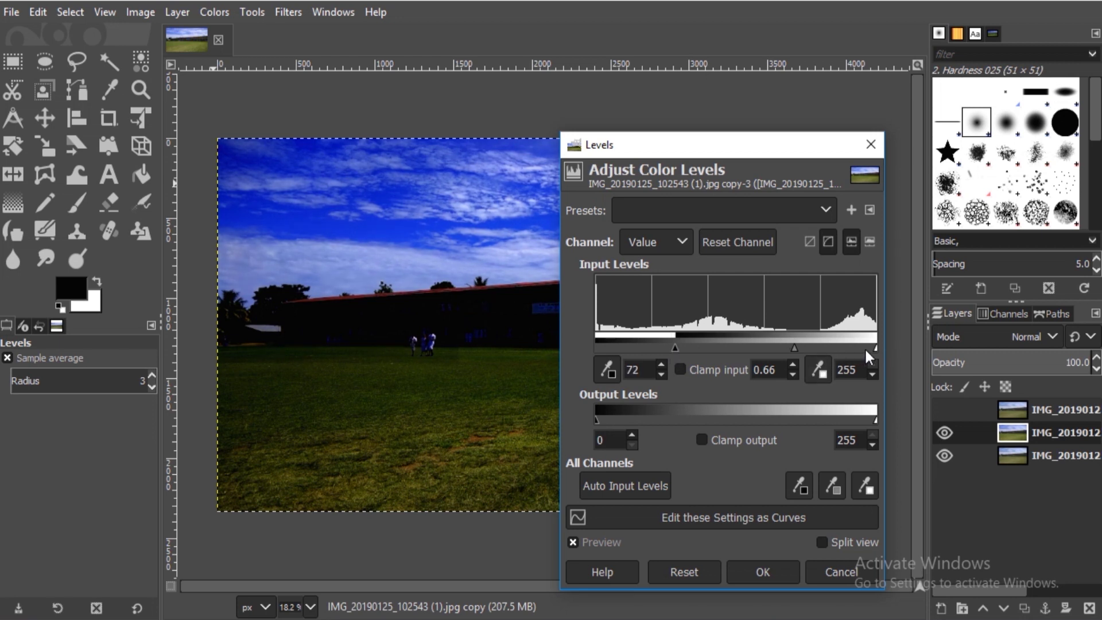
drag(875, 348, 859, 353)
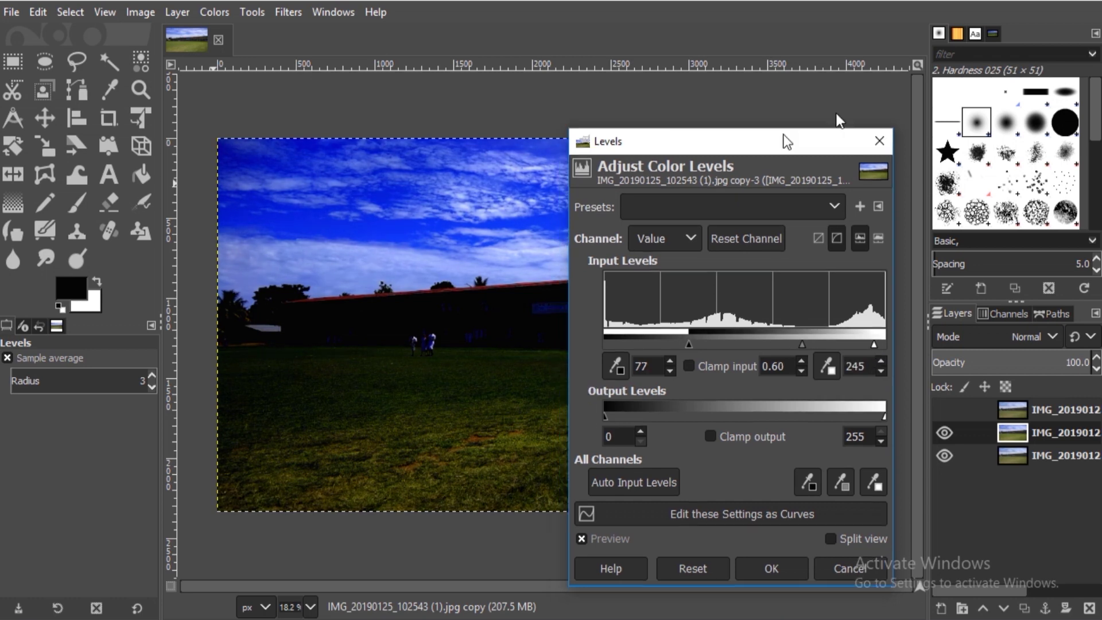
mouse_move(786, 141)
mouse_down()
mouse_move(967, 26)
mouse_move(384, 66)
mouse_move(199, 64)
mouse_up()
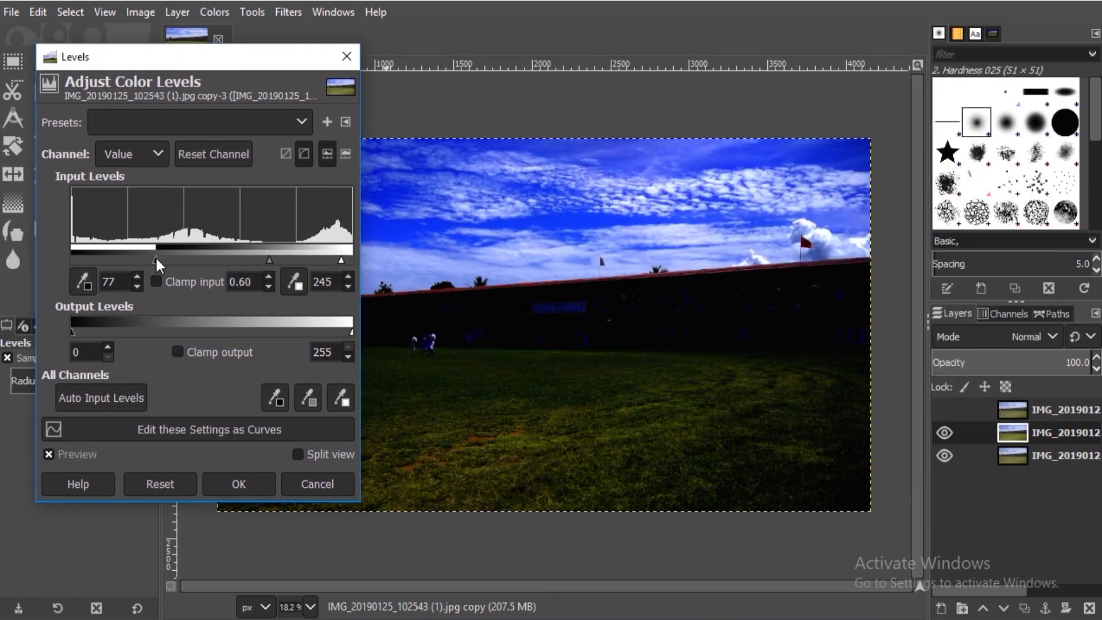
drag(156, 257, 158, 258)
drag(266, 259, 347, 260)
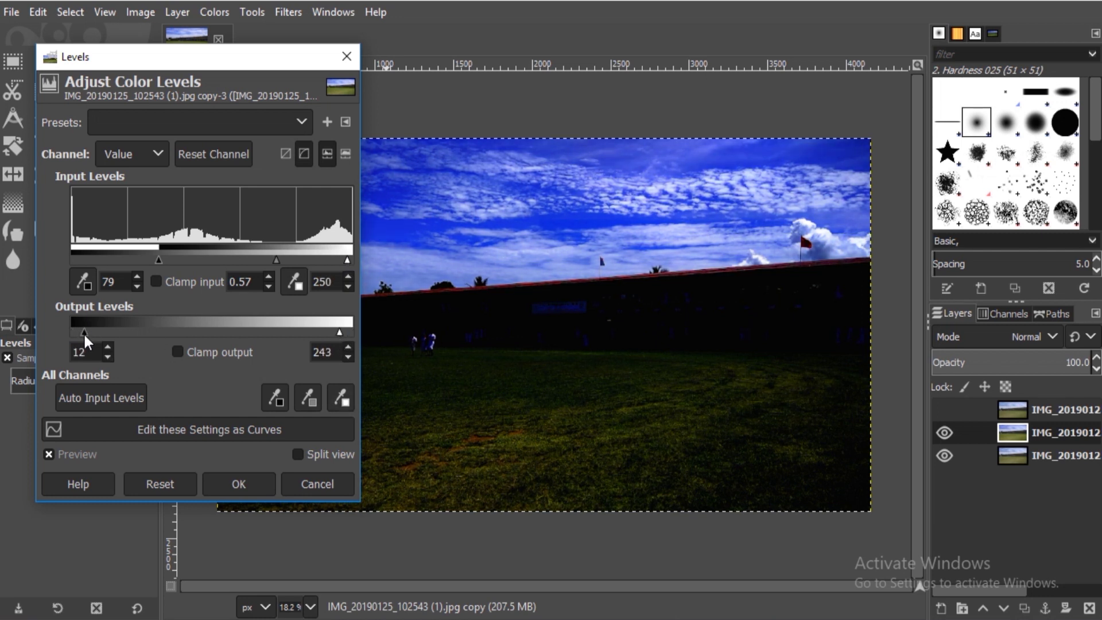
drag(339, 332, 321, 332)
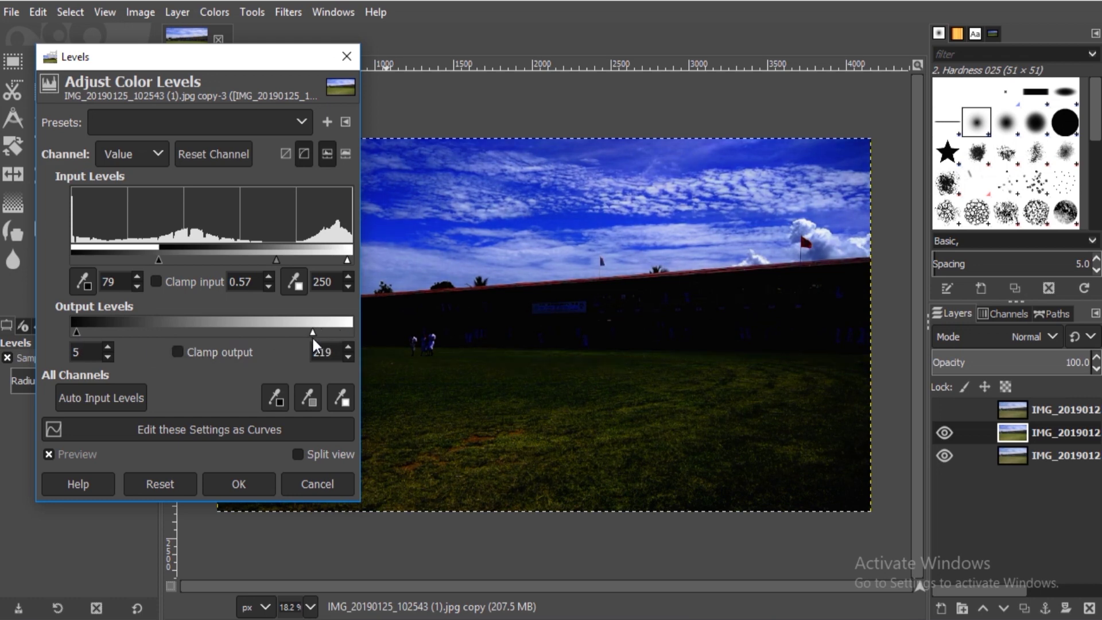
click(254, 485)
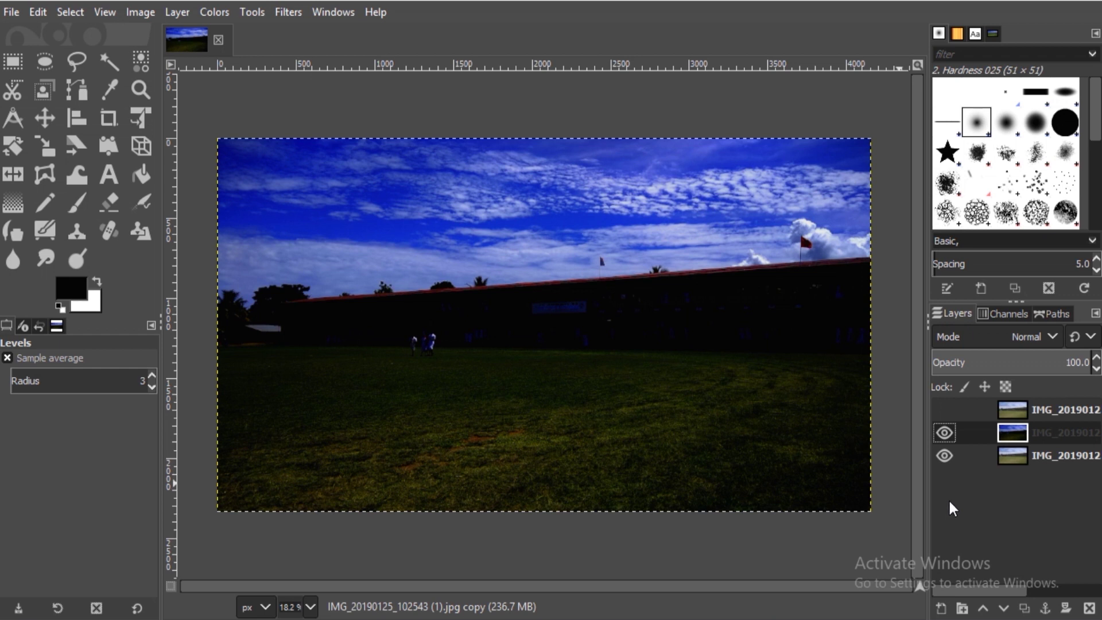
Unhide the top copy and add a White (full opacity) layer mask to it
click(1052, 410)
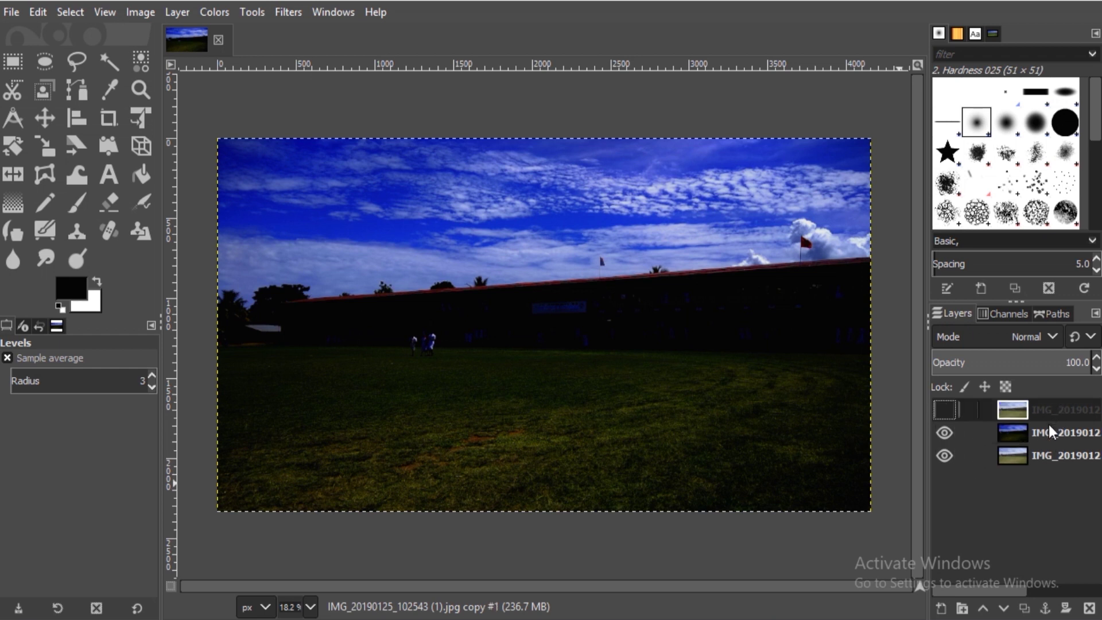
click(953, 410)
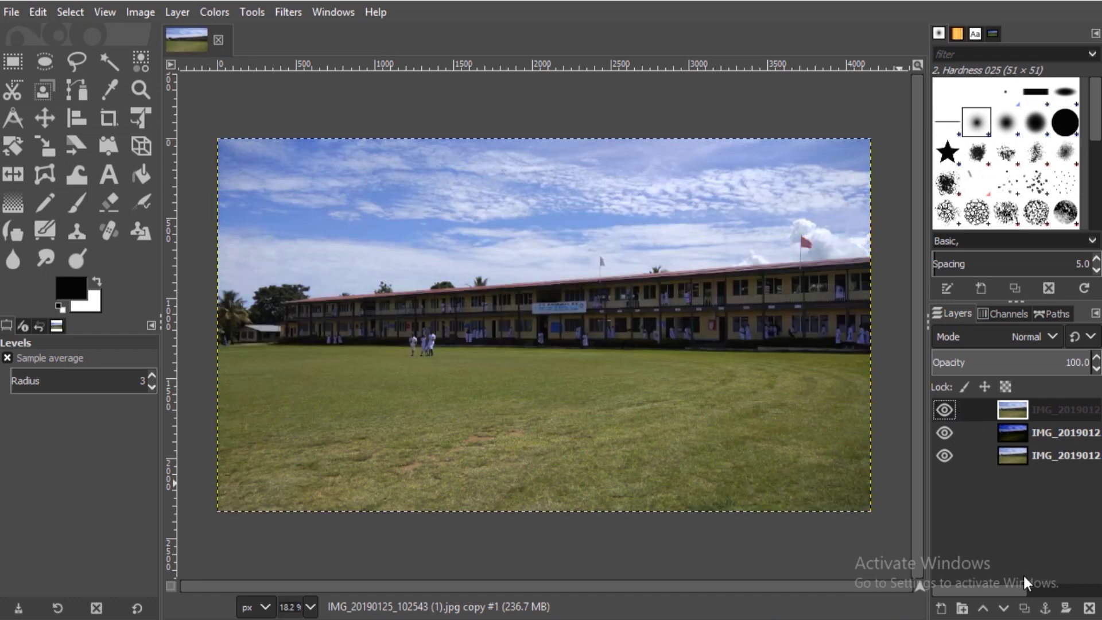
right_click(1044, 404)
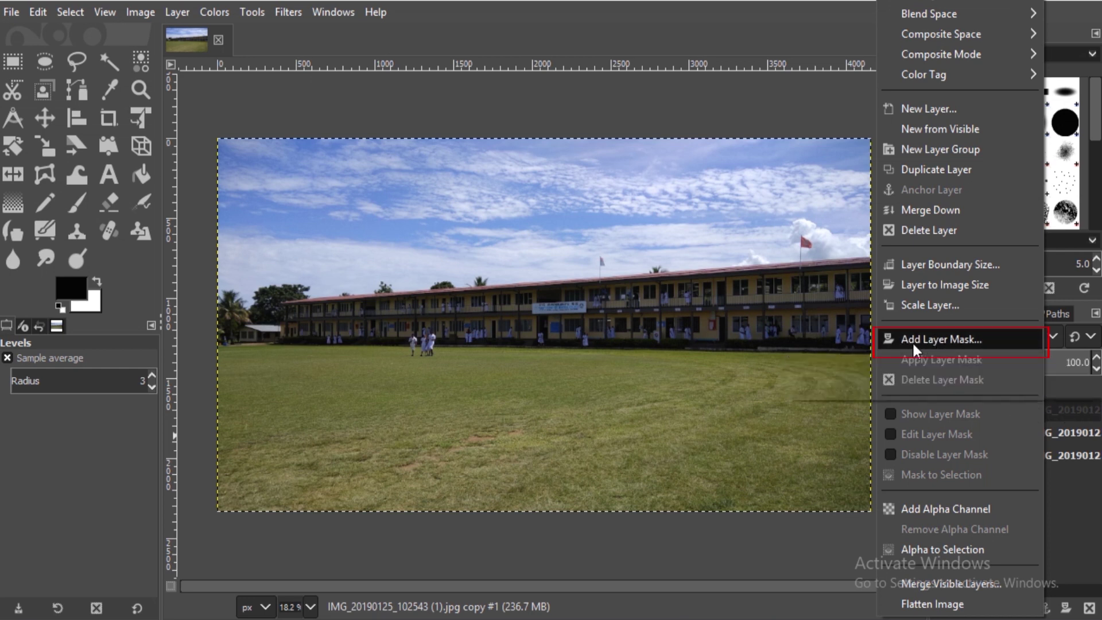
click(960, 341)
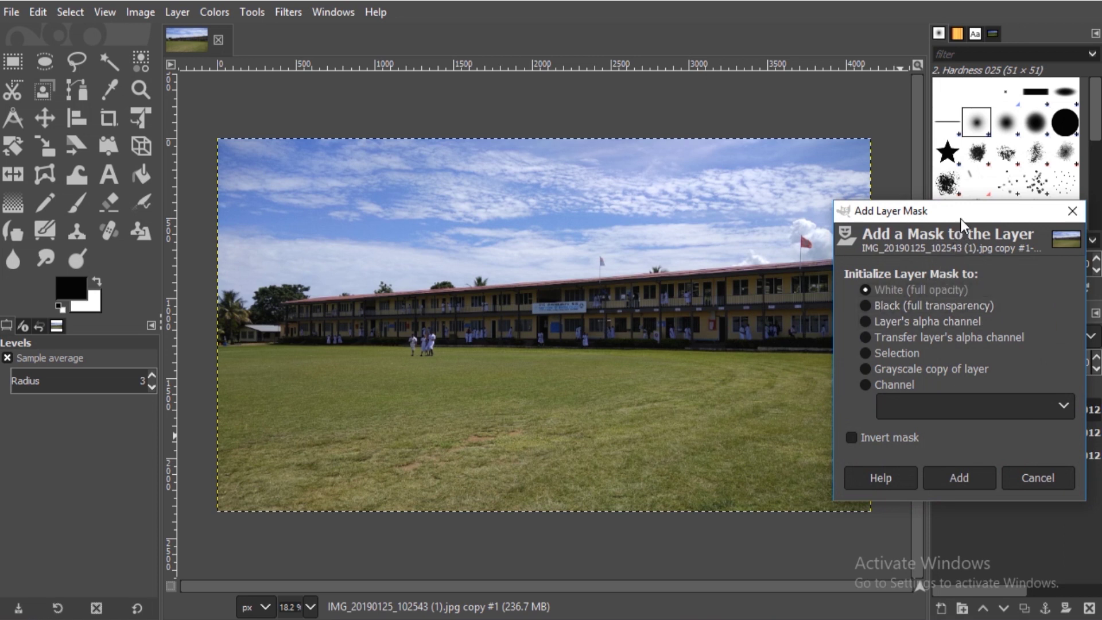
drag(959, 212, 758, 140)
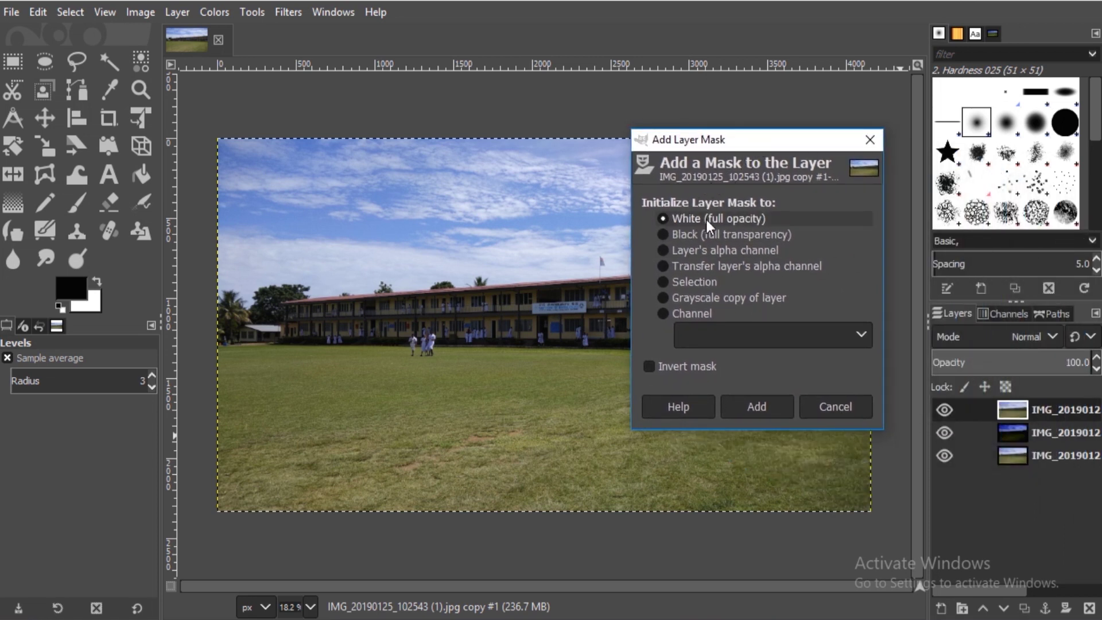
click(756, 407)
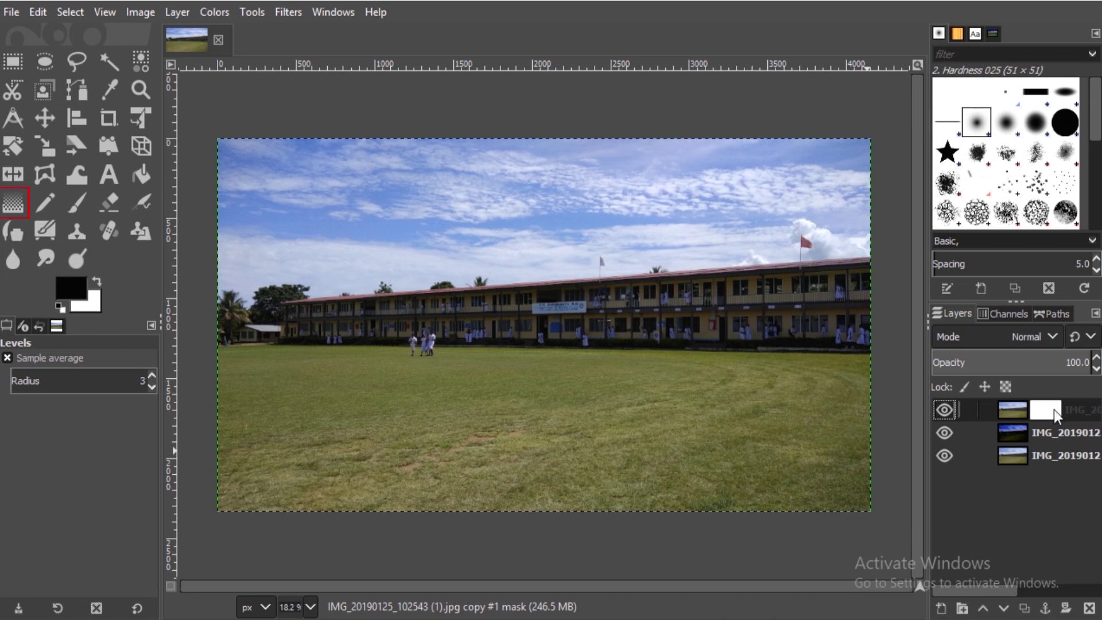
Fill the top layer's mask with a vertical gradient from the image top to the bottom edge
click(14, 204)
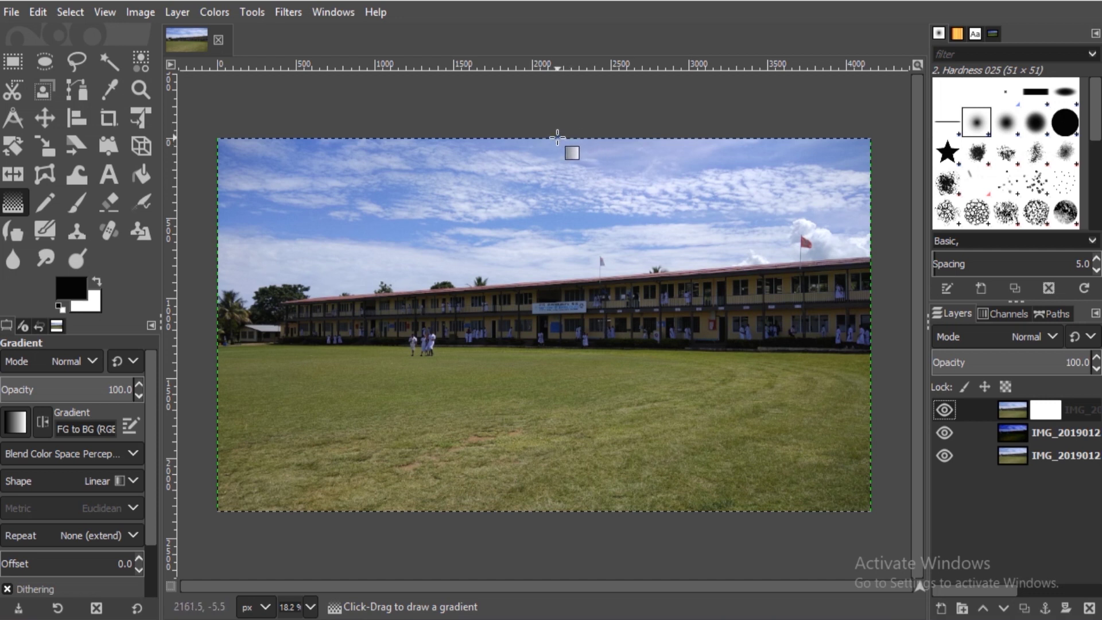
drag(557, 138, 552, 506)
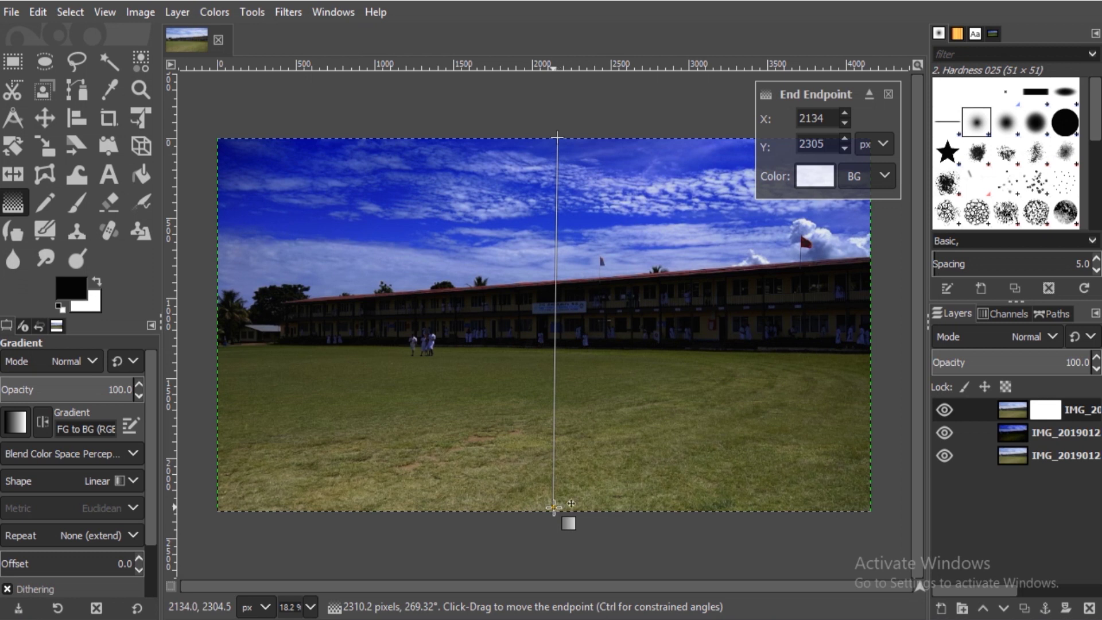
drag(552, 506, 554, 507)
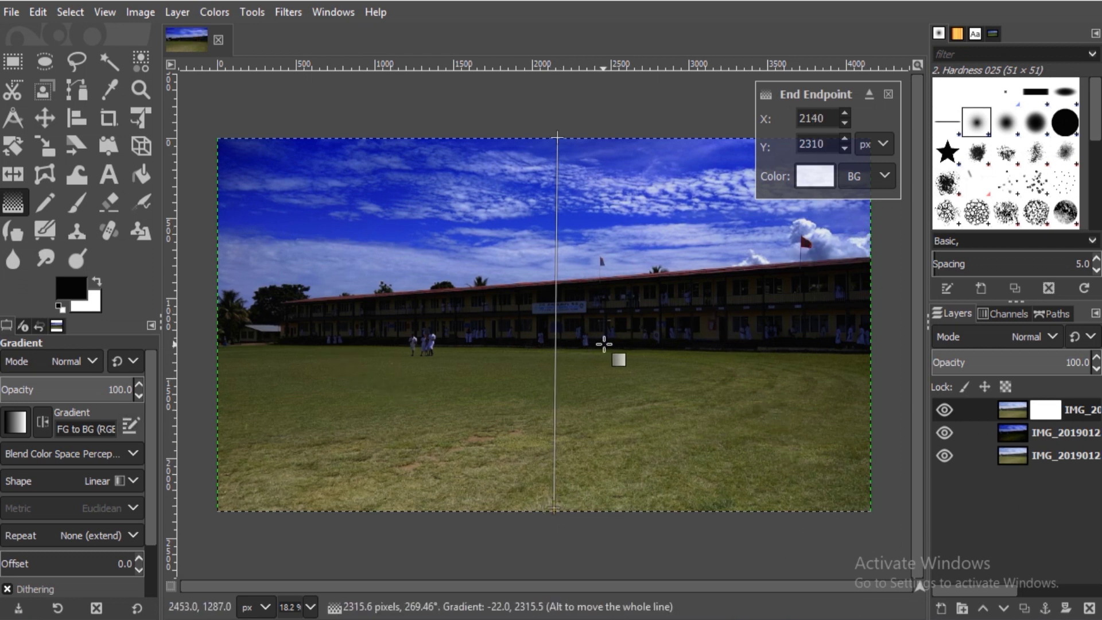
click(84, 203)
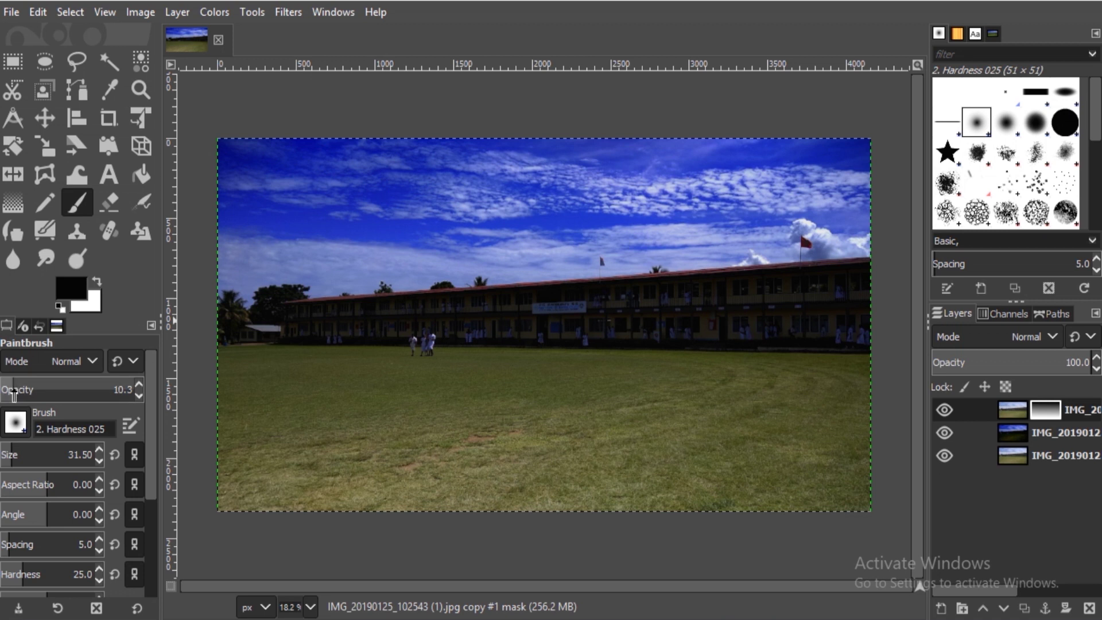
Set the paintbrush to Hardness 050, opacity 100, size about 231, with white foreground
drag(13, 392, 201, 414)
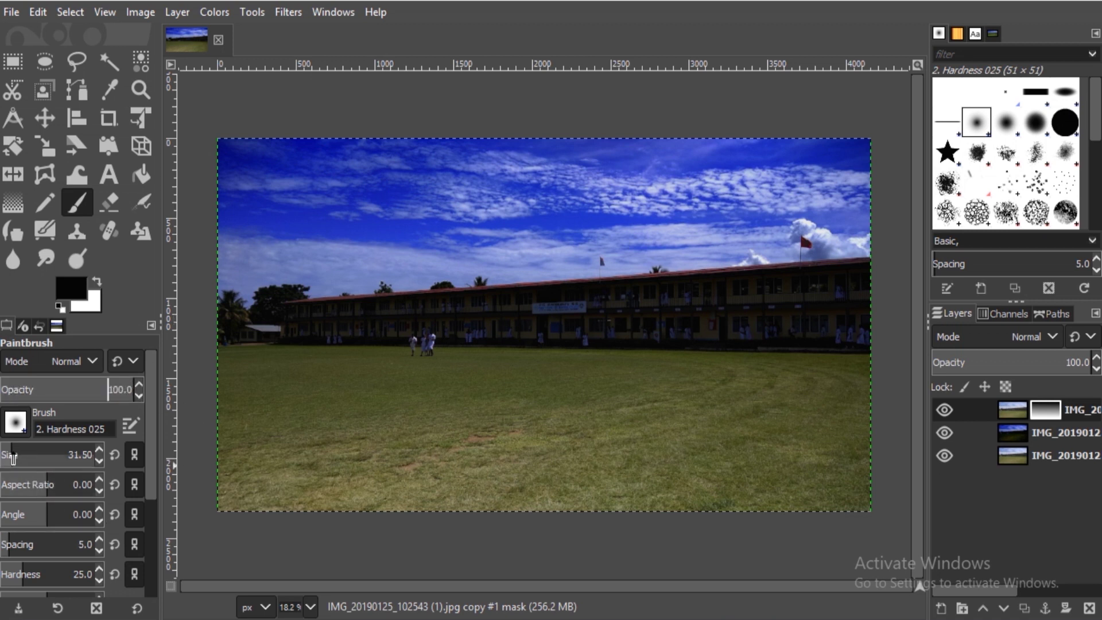
drag(12, 456, 22, 456)
drag(22, 459, 41, 458)
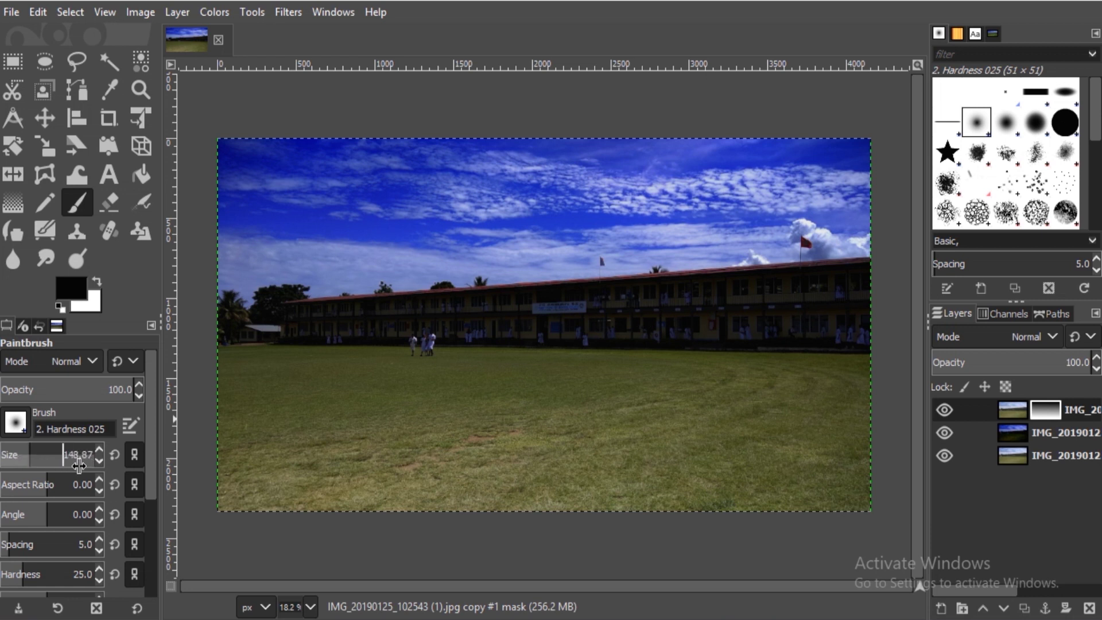
click(15, 423)
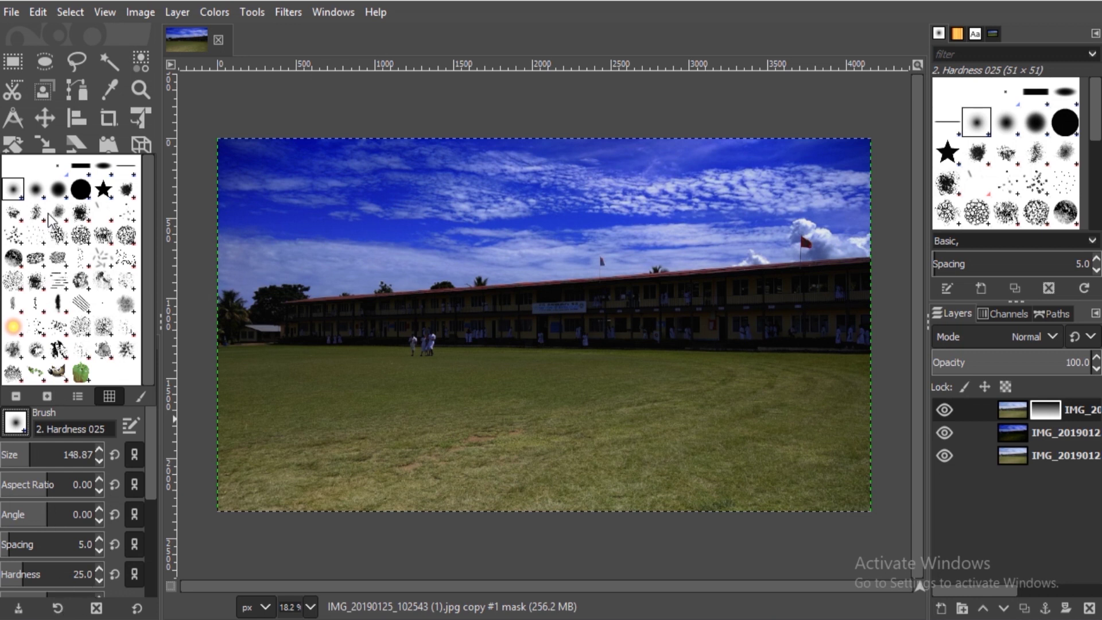
click(35, 189)
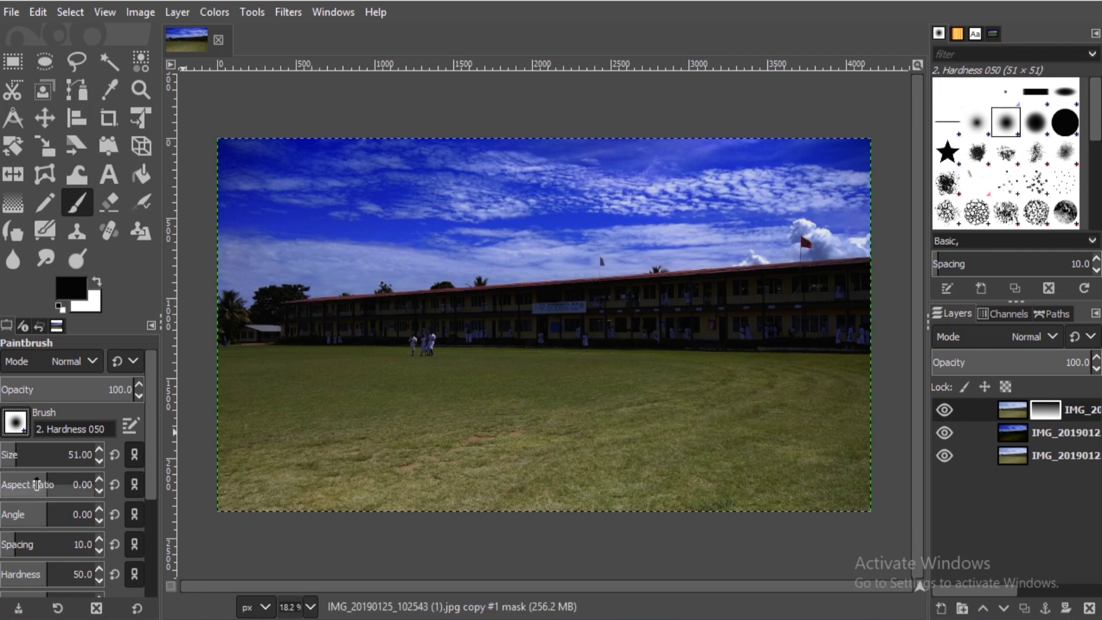
click(39, 454)
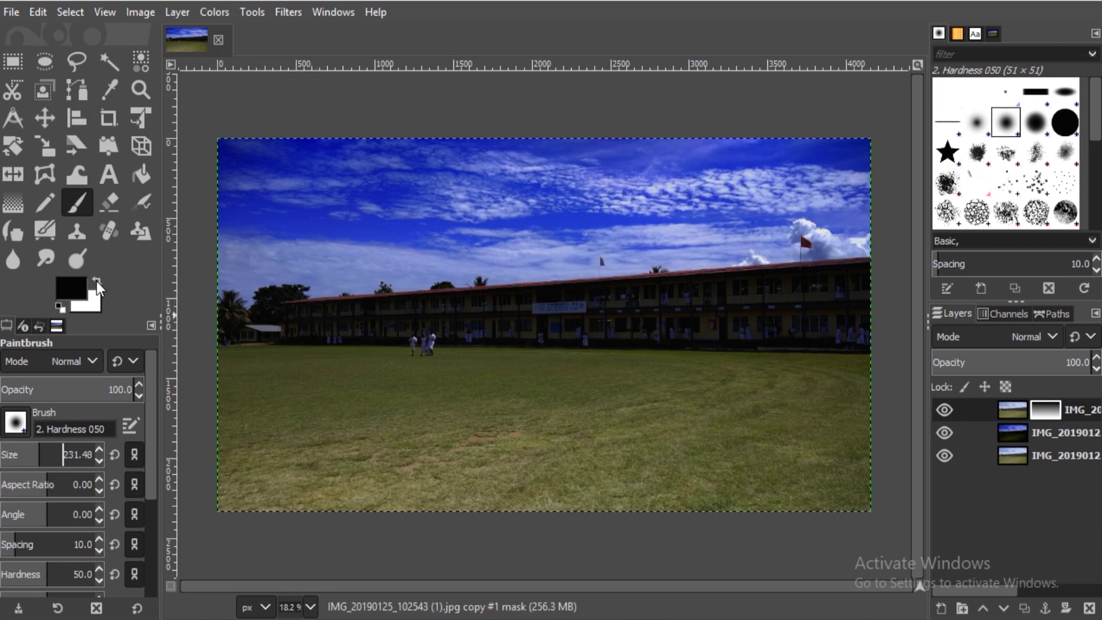
click(96, 281)
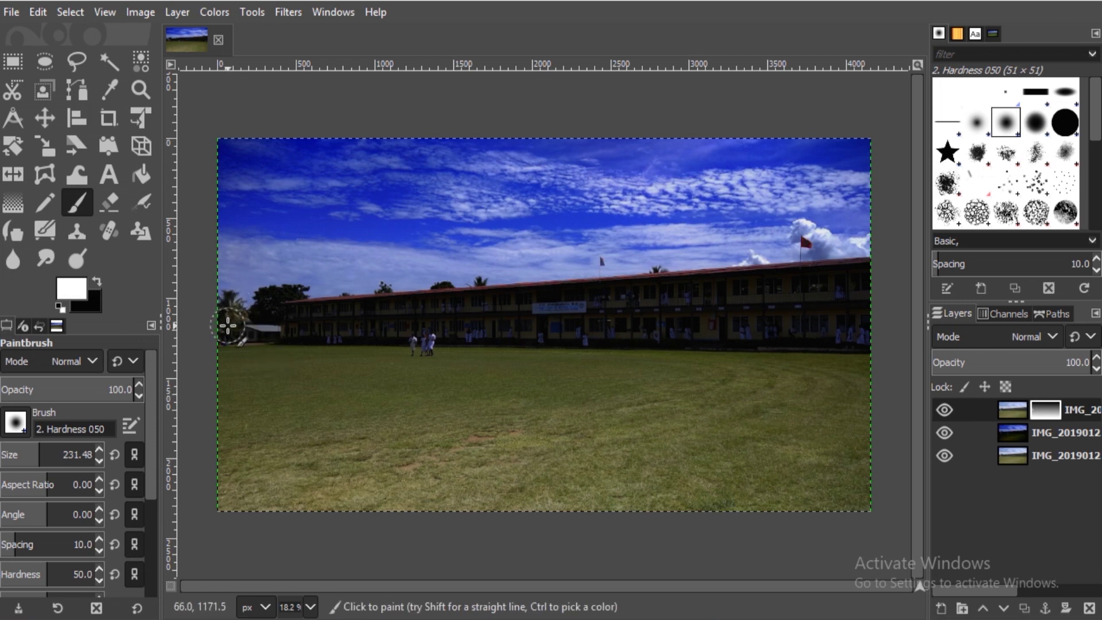
Paint white on the mask over the left trees and the building's lower floor
mouse_move(227, 308)
mouse_down()
mouse_move(229, 320)
mouse_move(263, 323)
mouse_move(269, 302)
mouse_move(294, 301)
mouse_move(287, 320)
mouse_move(260, 329)
mouse_move(293, 312)
mouse_move(754, 299)
mouse_move(870, 275)
mouse_move(386, 315)
mouse_move(411, 312)
mouse_move(407, 304)
mouse_up()
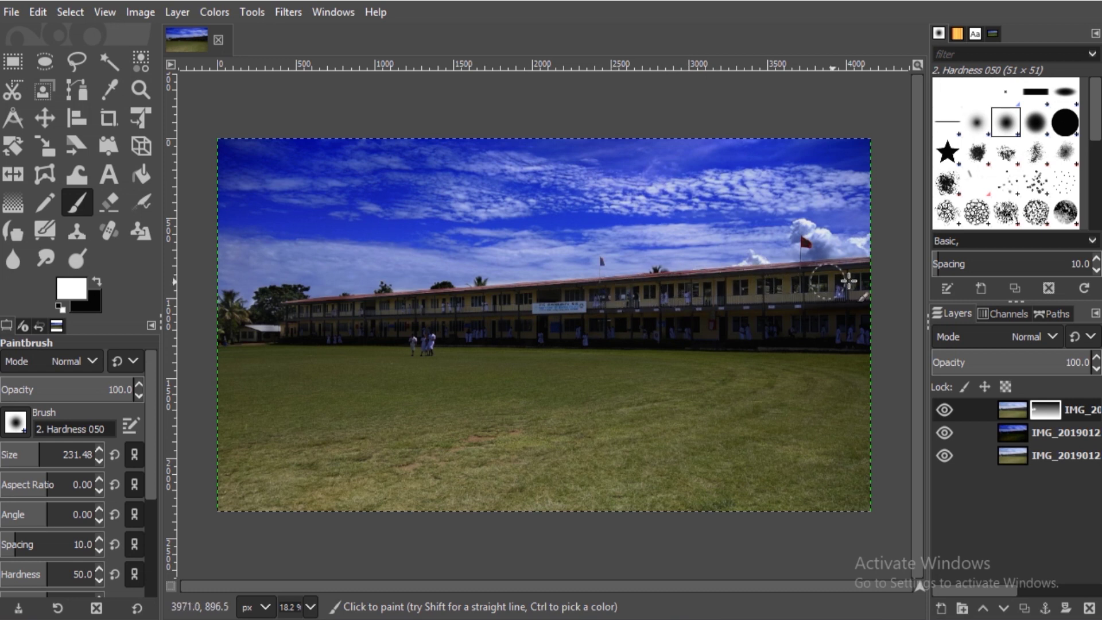
drag(796, 342, 297, 327)
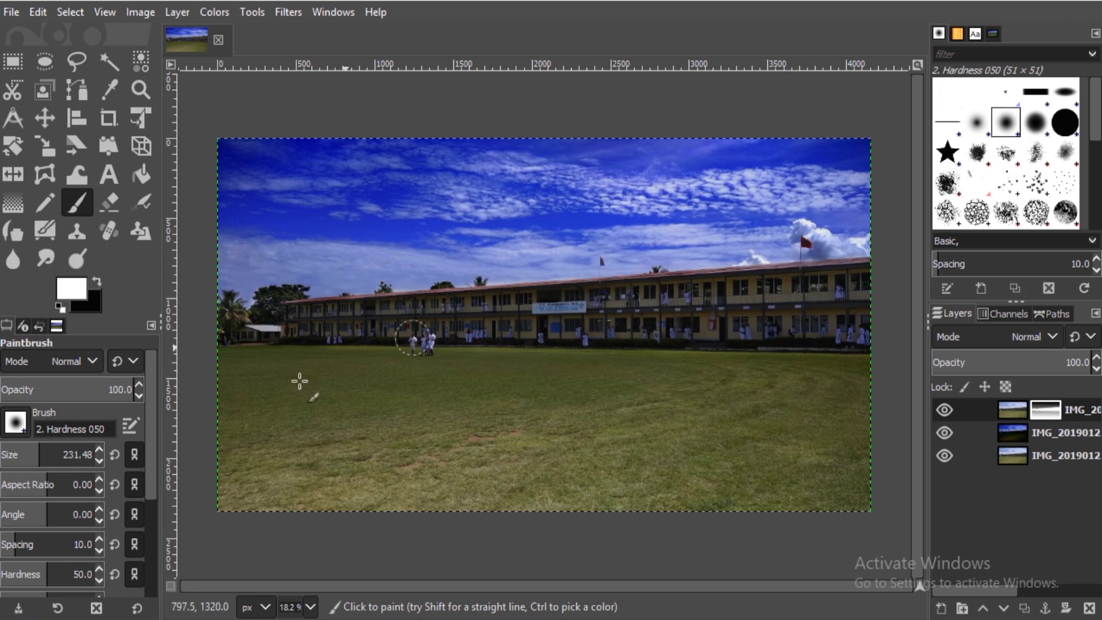
drag(89, 458, 63, 459)
Lower brush opacity to about 15, switch to black foreground, and enlarge the brush
click(21, 395)
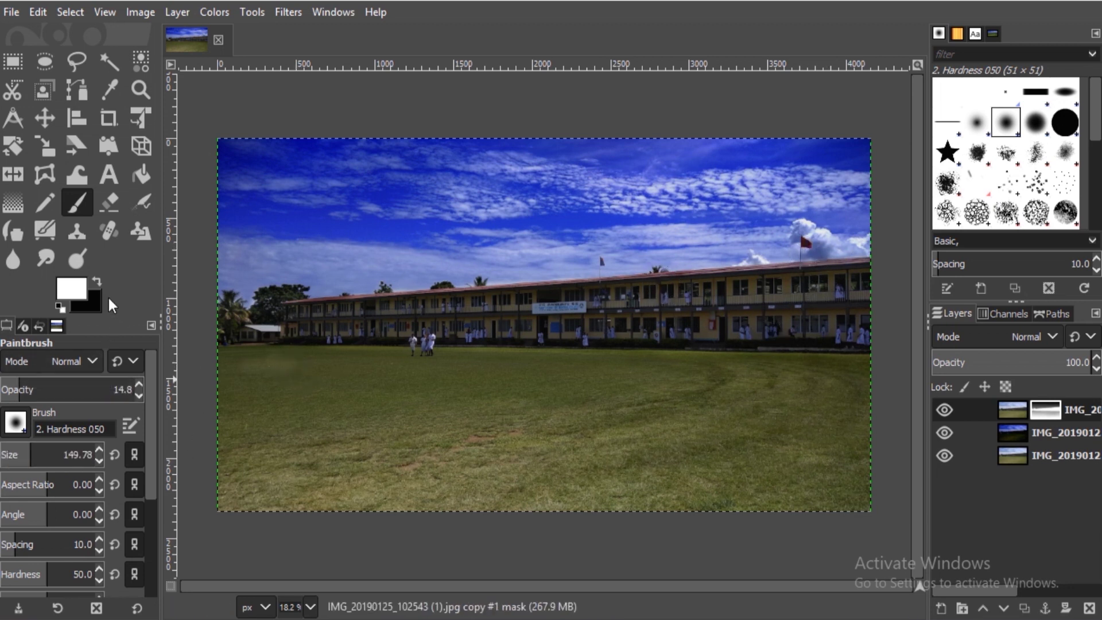
click(95, 281)
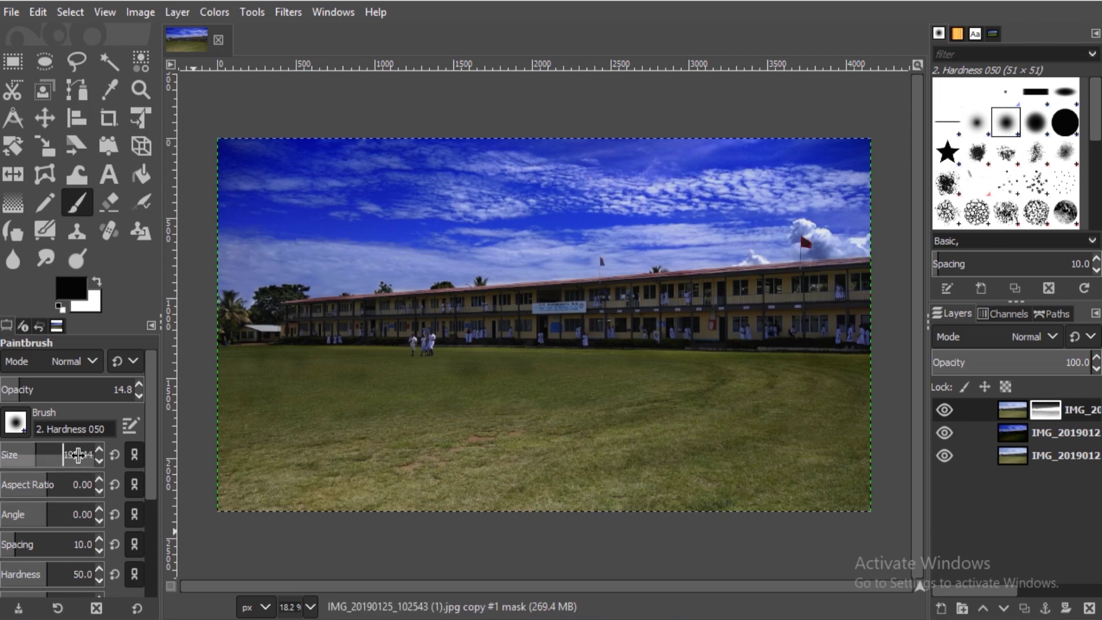
drag(36, 454, 63, 454)
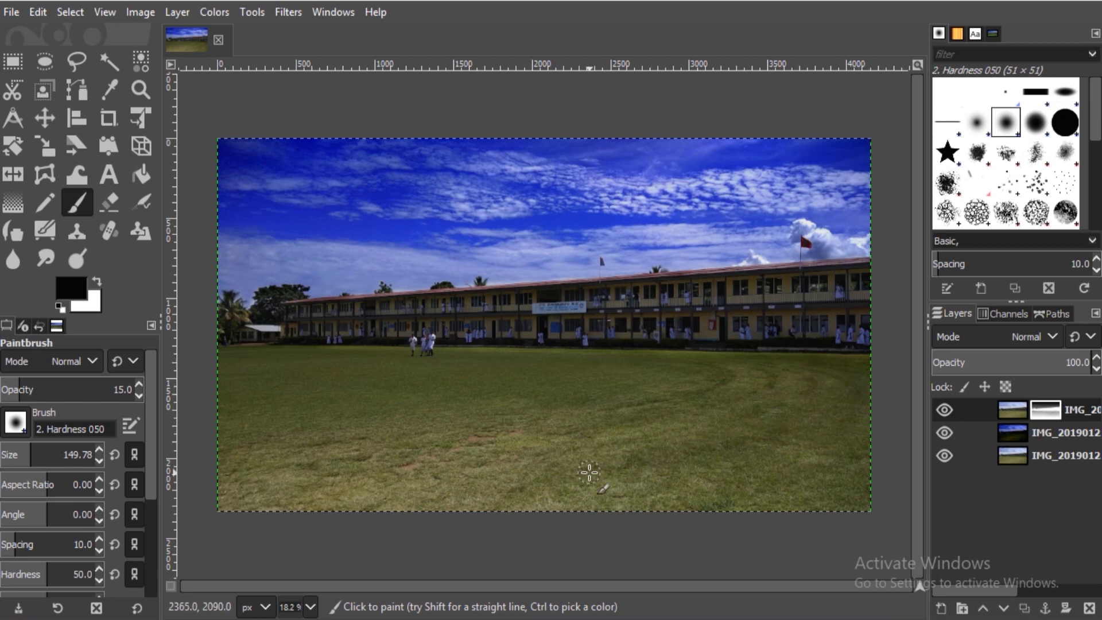
scroll(665, 436, up, 5)
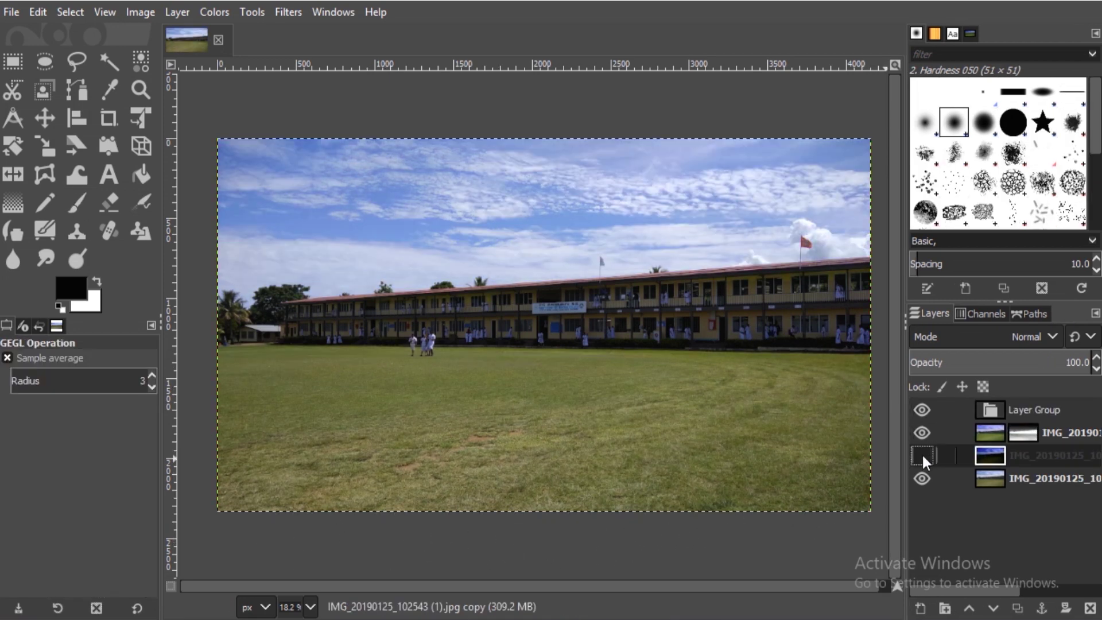
Make the dark saturated layer visible and export the image as 'hdri output.jpg' at JPEG quality 98
click(922, 456)
click(10, 12)
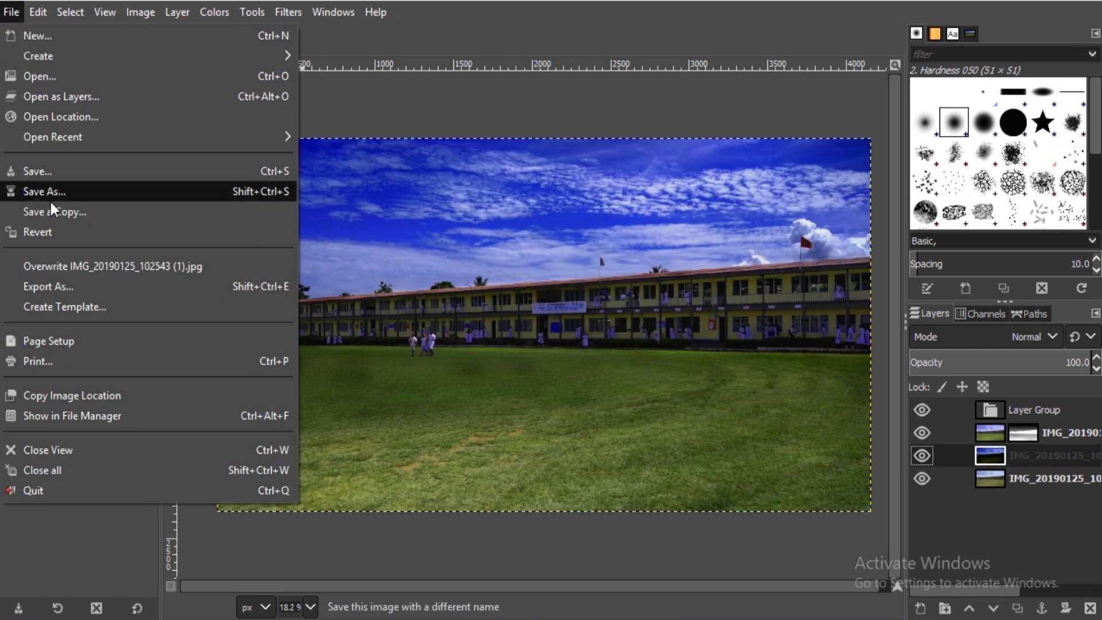
click(55, 285)
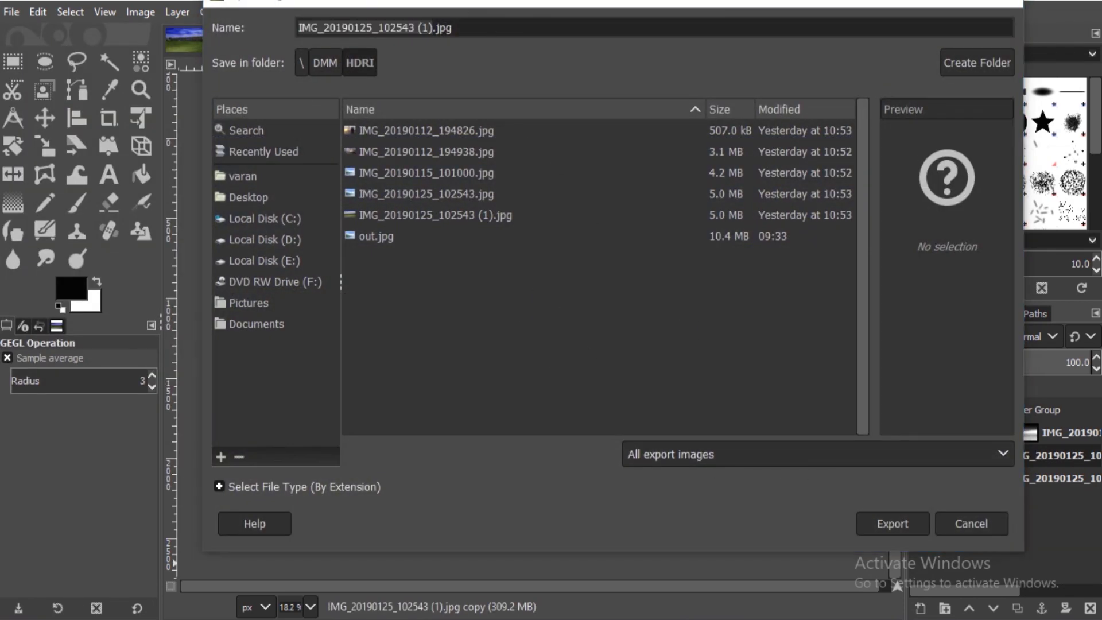
click(276, 27)
text(hdr)
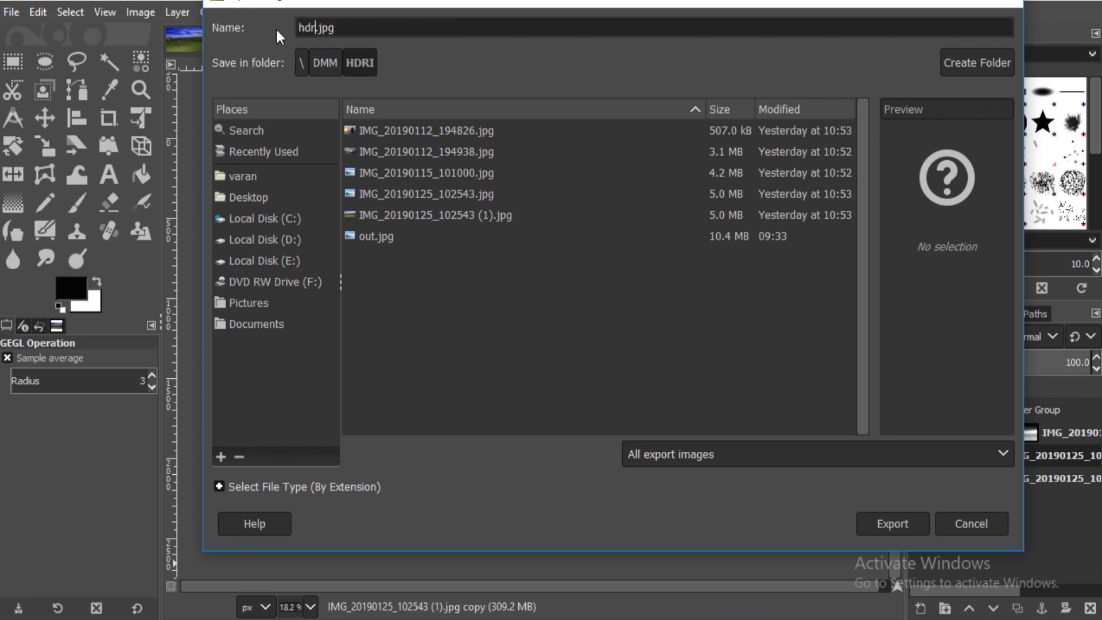
text(i output)
click(881, 523)
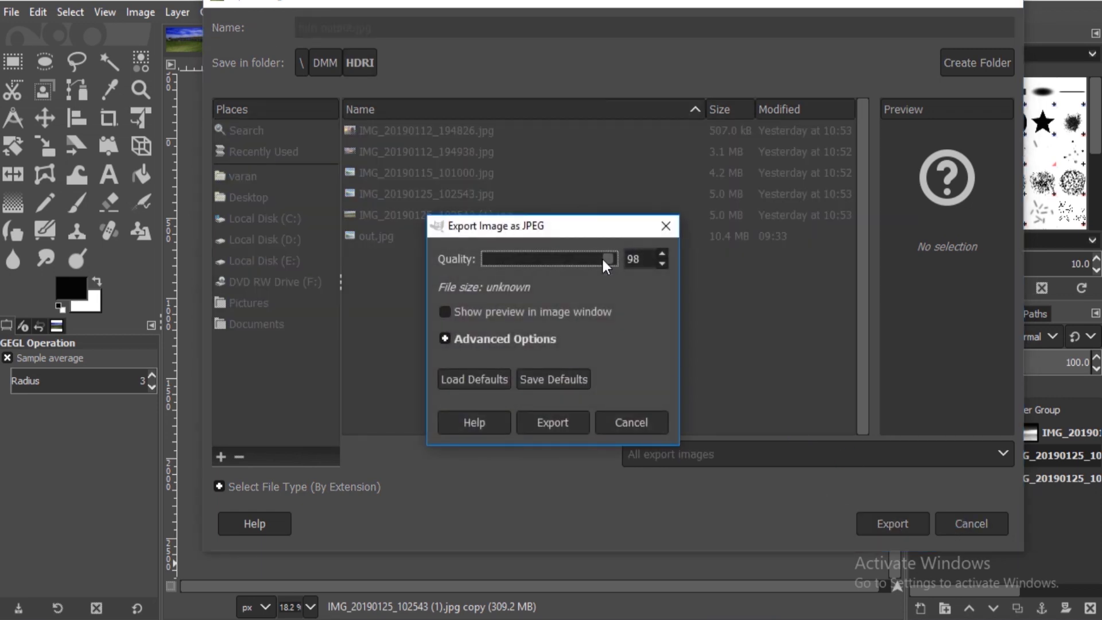
click(563, 425)
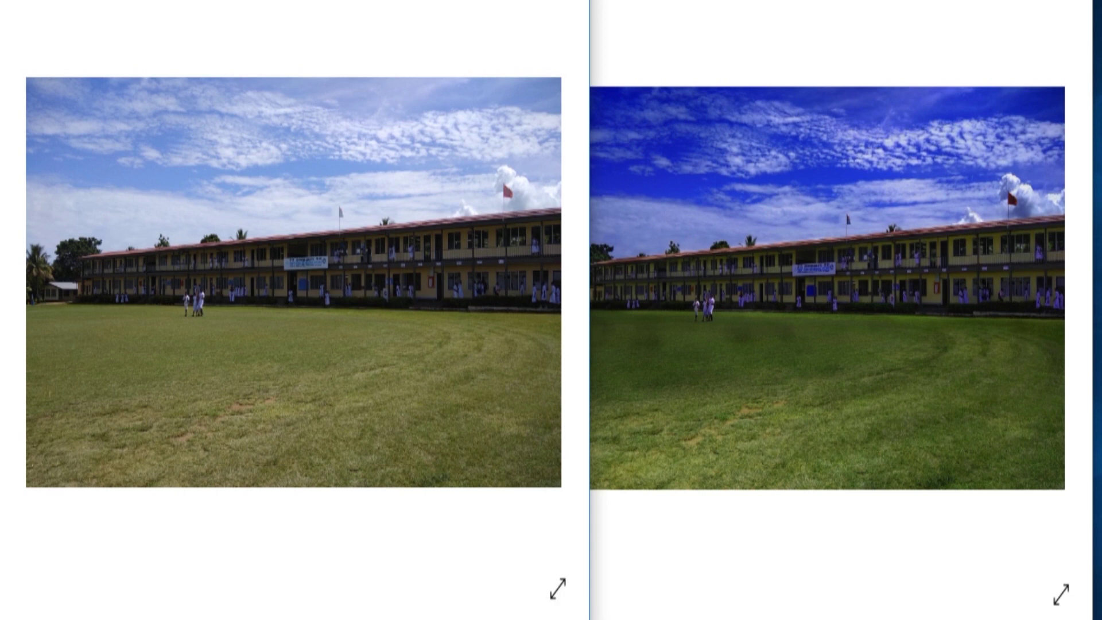
Widen the HDR JPEG's side of the viewer and zoom in to compare it with the original
drag(588, 611, 537, 618)
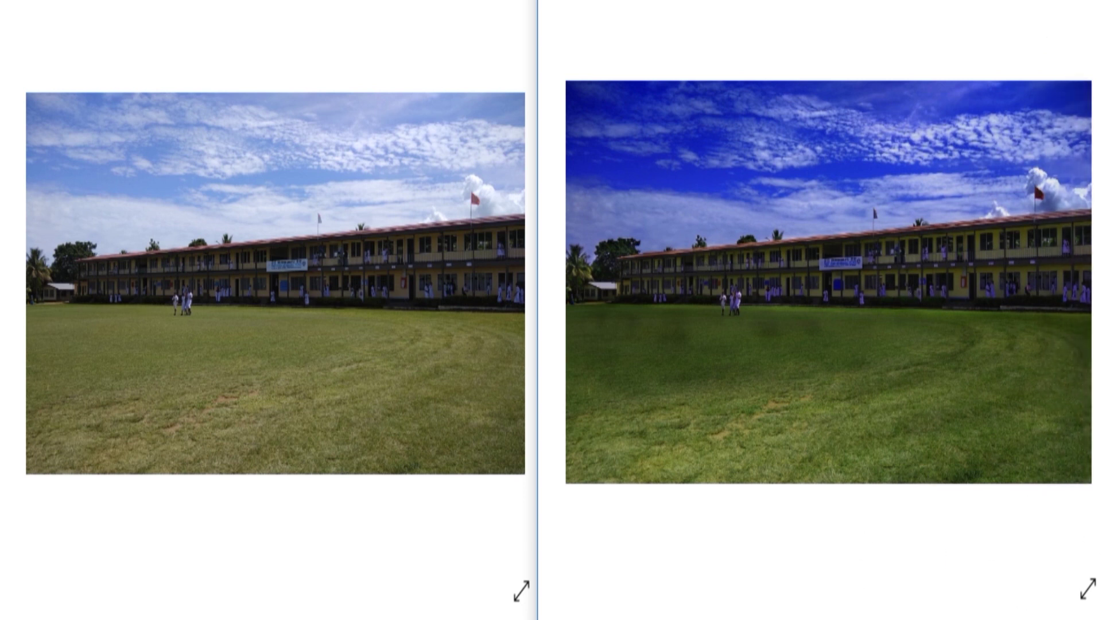
scroll(1025, 298, up, 1)
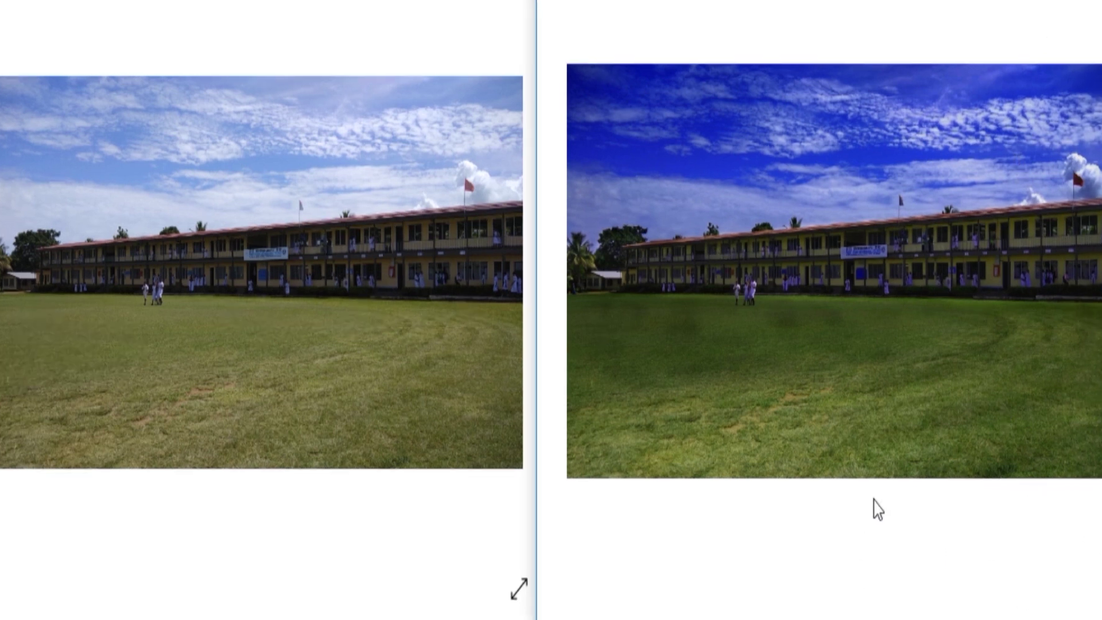